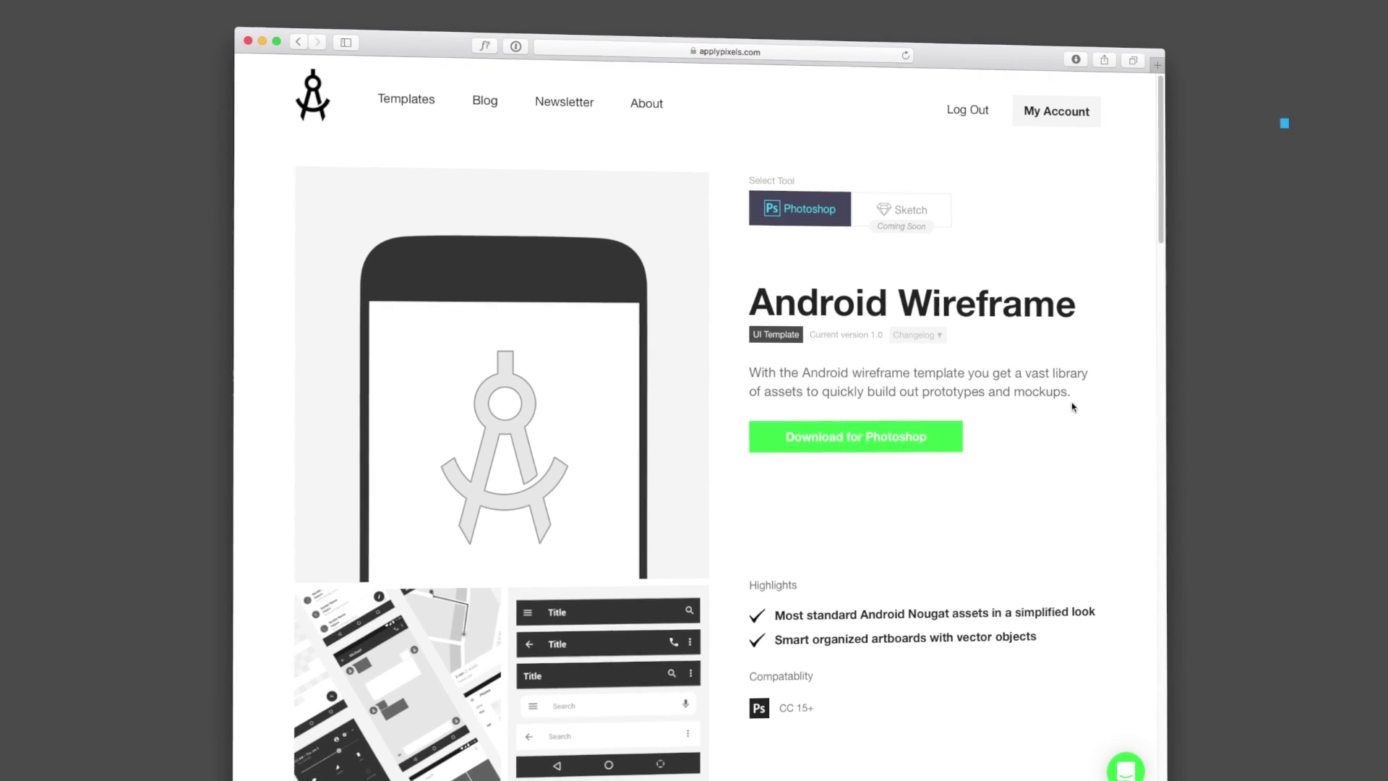
- Download the Android Wireframe kit for Photoshop from the applypixels.com product page
{"action": "left_click", "coordinate": [932, 436]}
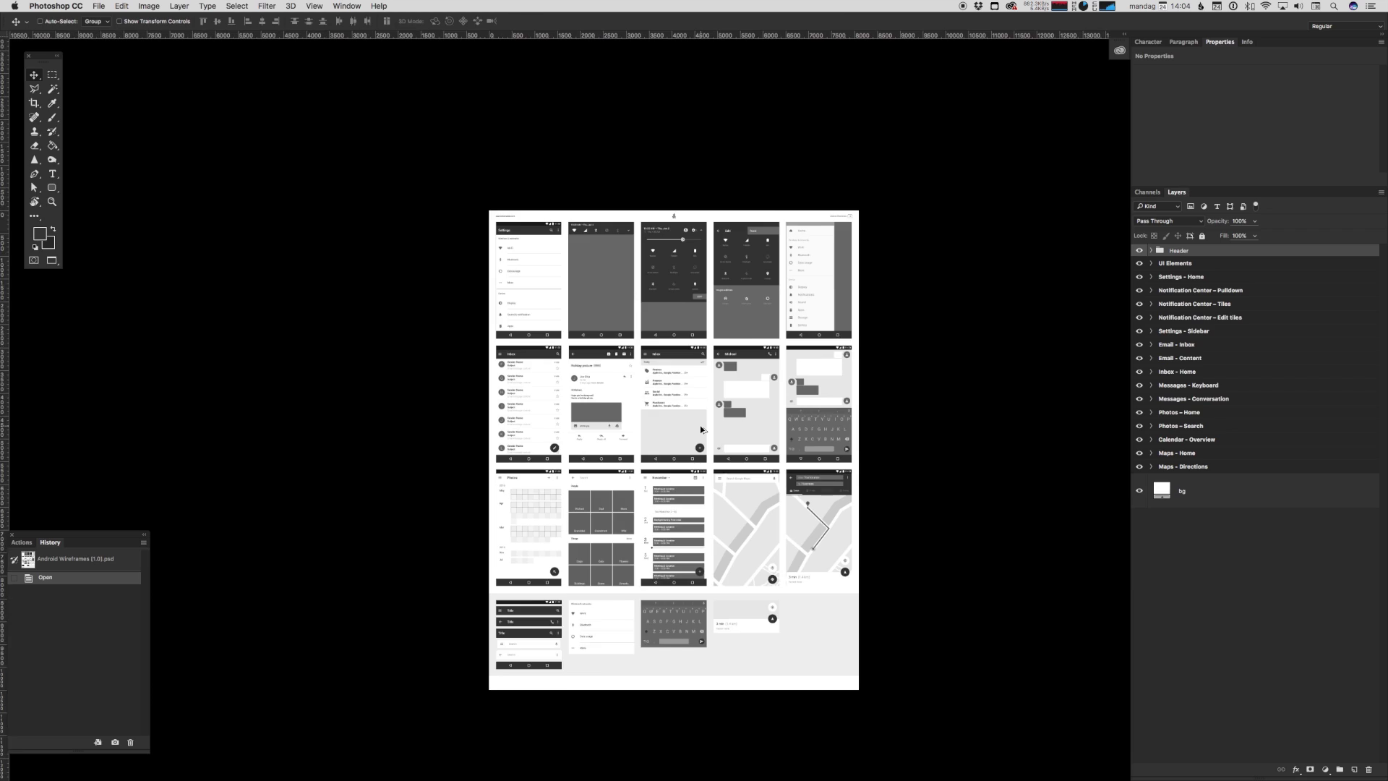
{"action": "scroll", "coordinate": [700, 425], "scroll_direction": "up", "scroll_amount": 5}
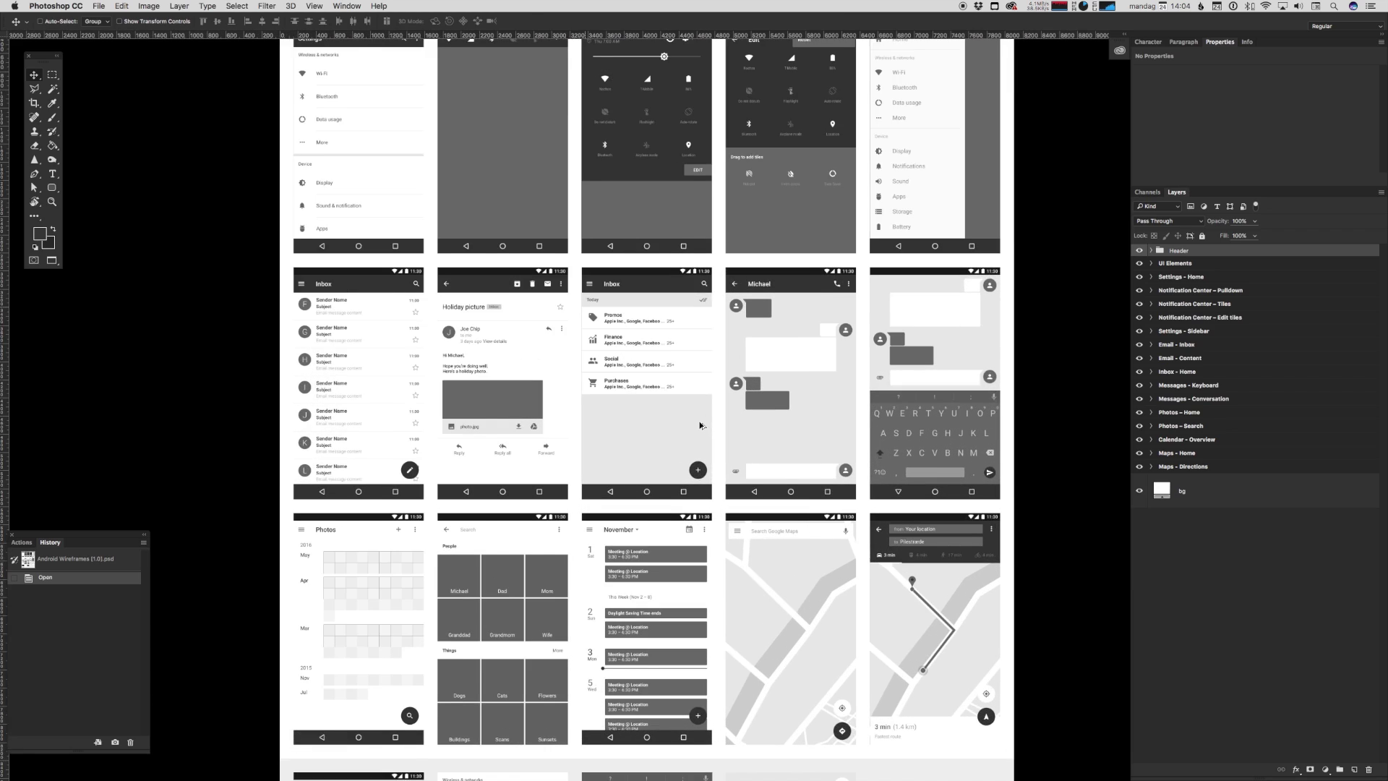
{"action": "scroll", "coordinate": [700, 425], "scroll_direction": "up", "scroll_amount": 5}
{"action": "scroll", "coordinate": [695, 428], "scroll_direction": "down", "scroll_amount": 7}
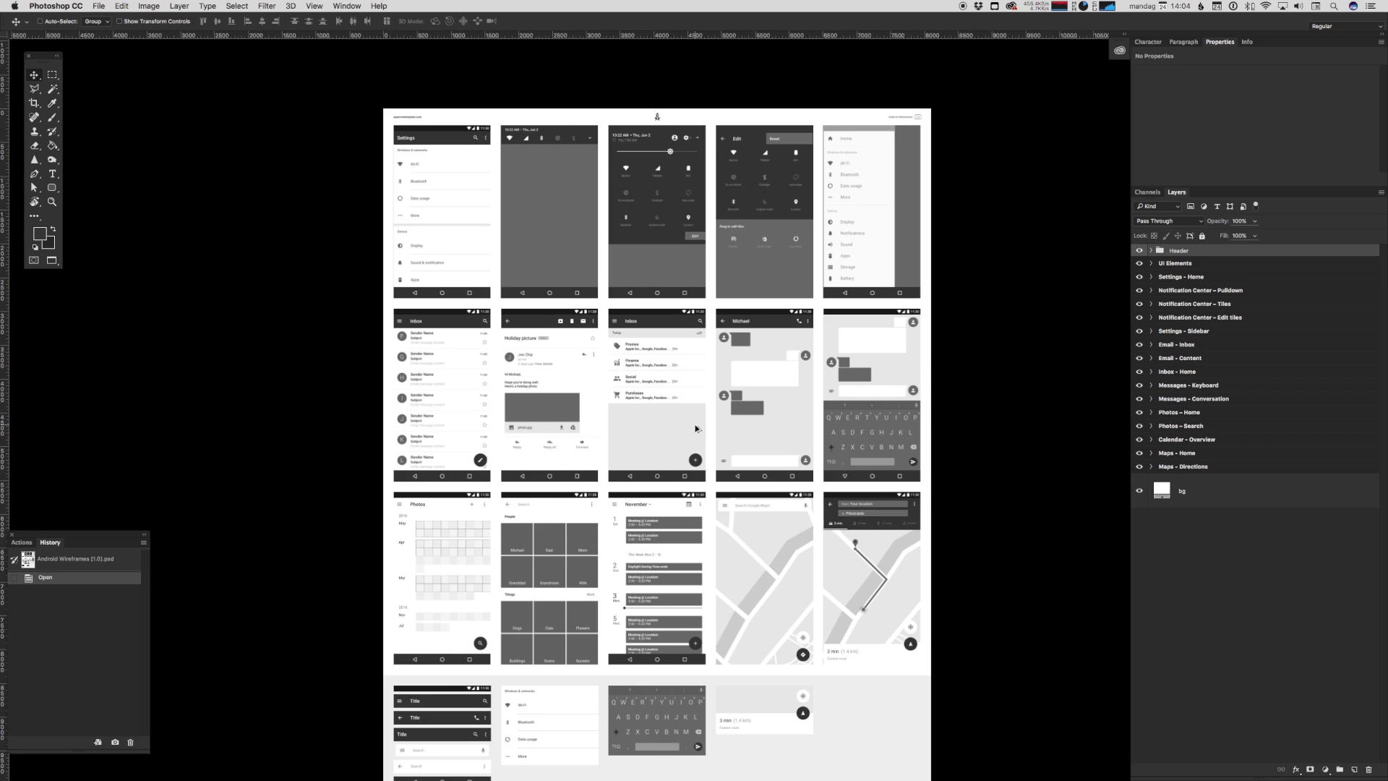
{"action": "scroll", "coordinate": [695, 428], "scroll_direction": "down", "scroll_amount": 3}
{"action": "scroll", "coordinate": [694, 394], "scroll_direction": "up", "scroll_amount": 5}
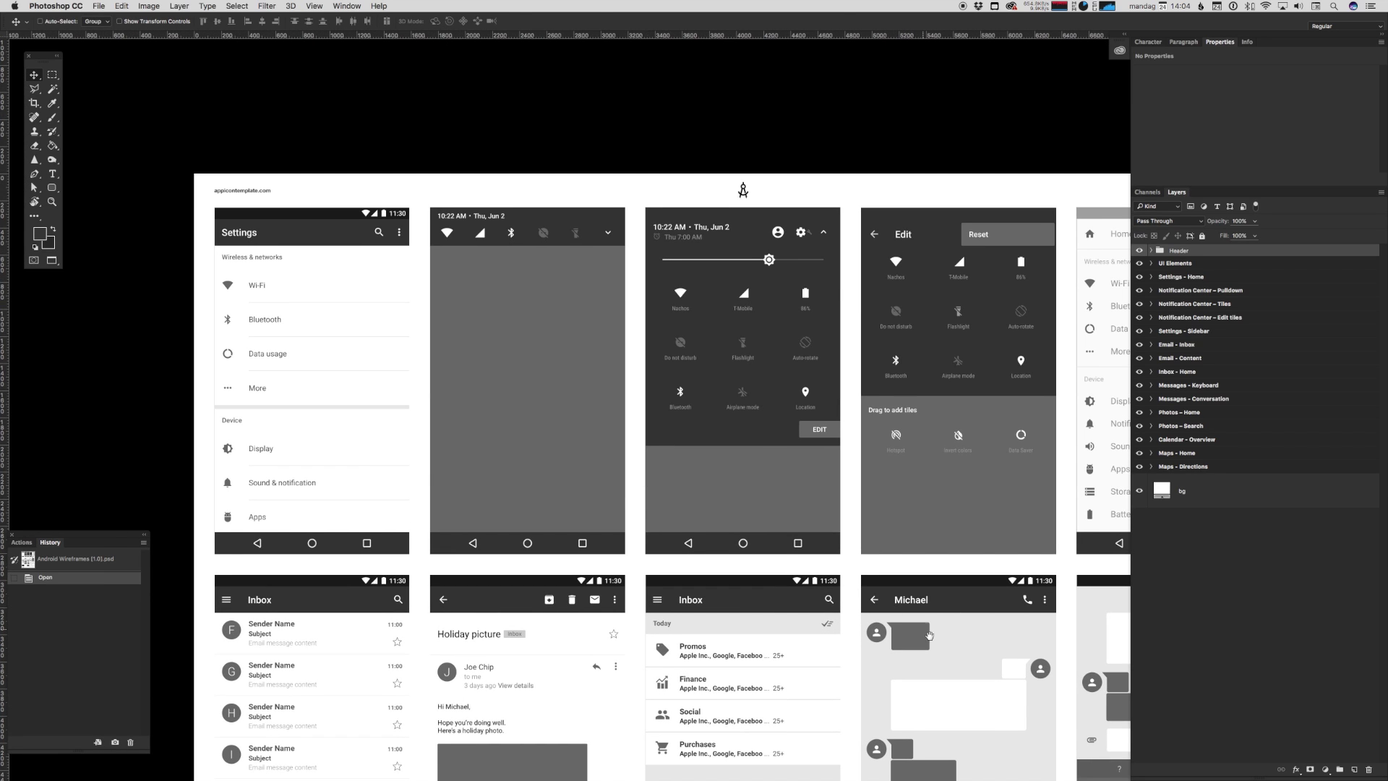
{"action": "left_click_drag", "start_coordinate": [929, 635], "coordinate": [790, 166]}
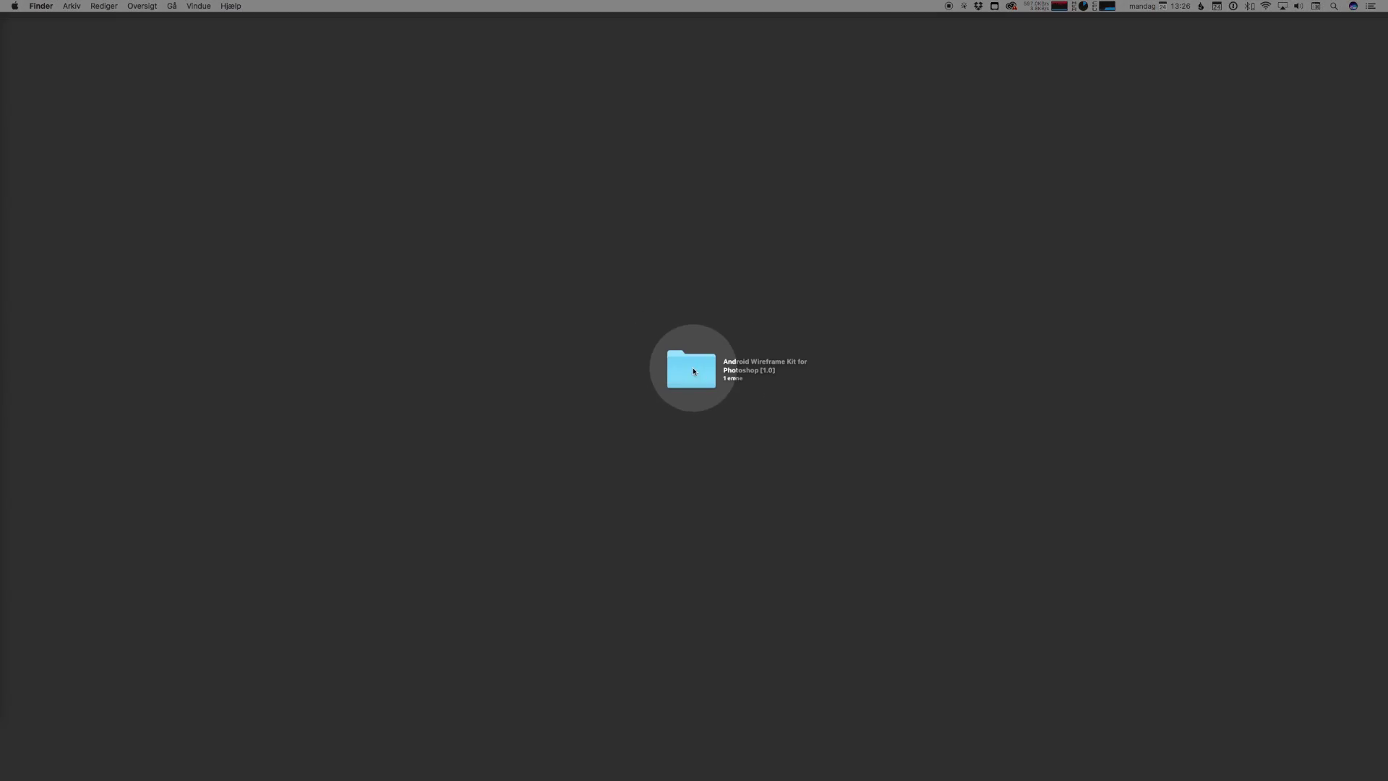
- Open the Android Wireframe Kit folder and its Android Wireframes (1.0).psd in Photoshop
{"action": "double_click", "coordinate": [694, 376]}
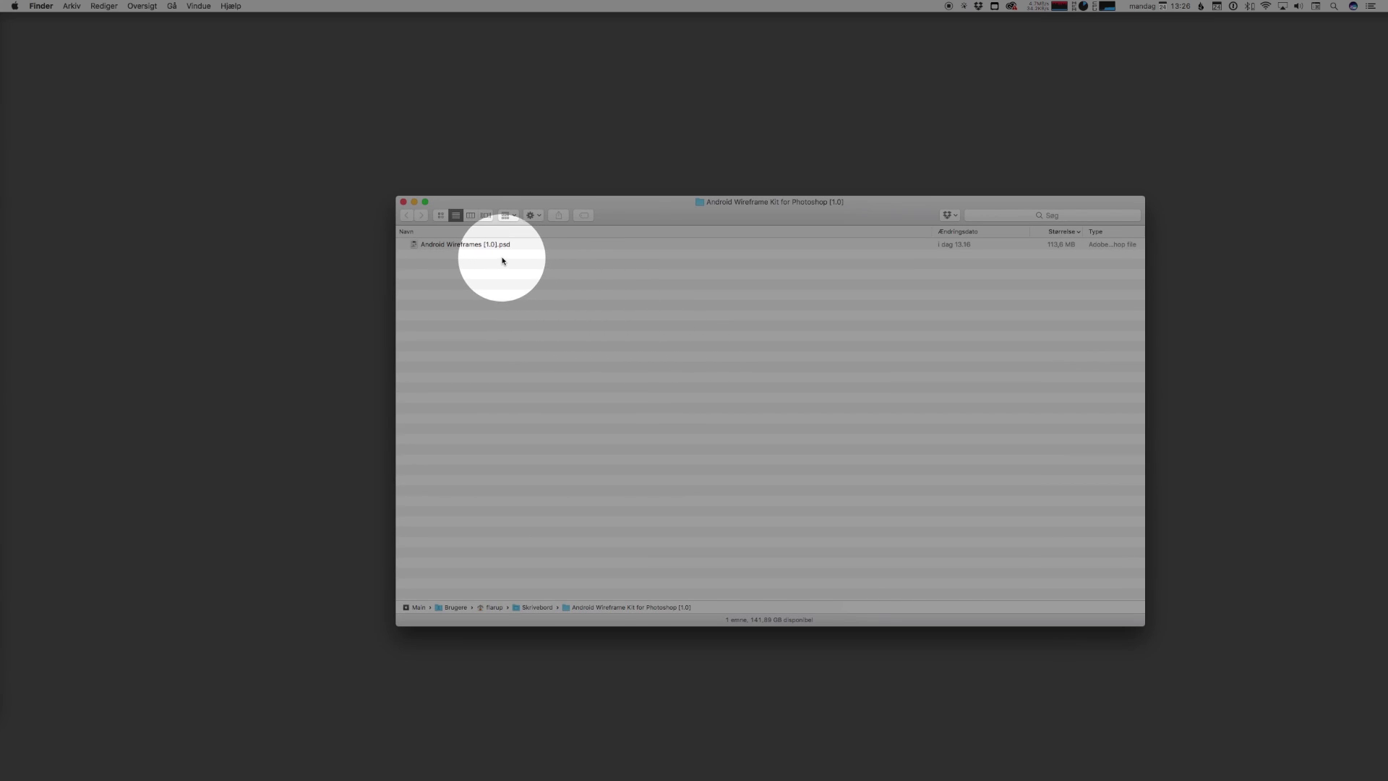
{"action": "double_click", "coordinate": [459, 243]}
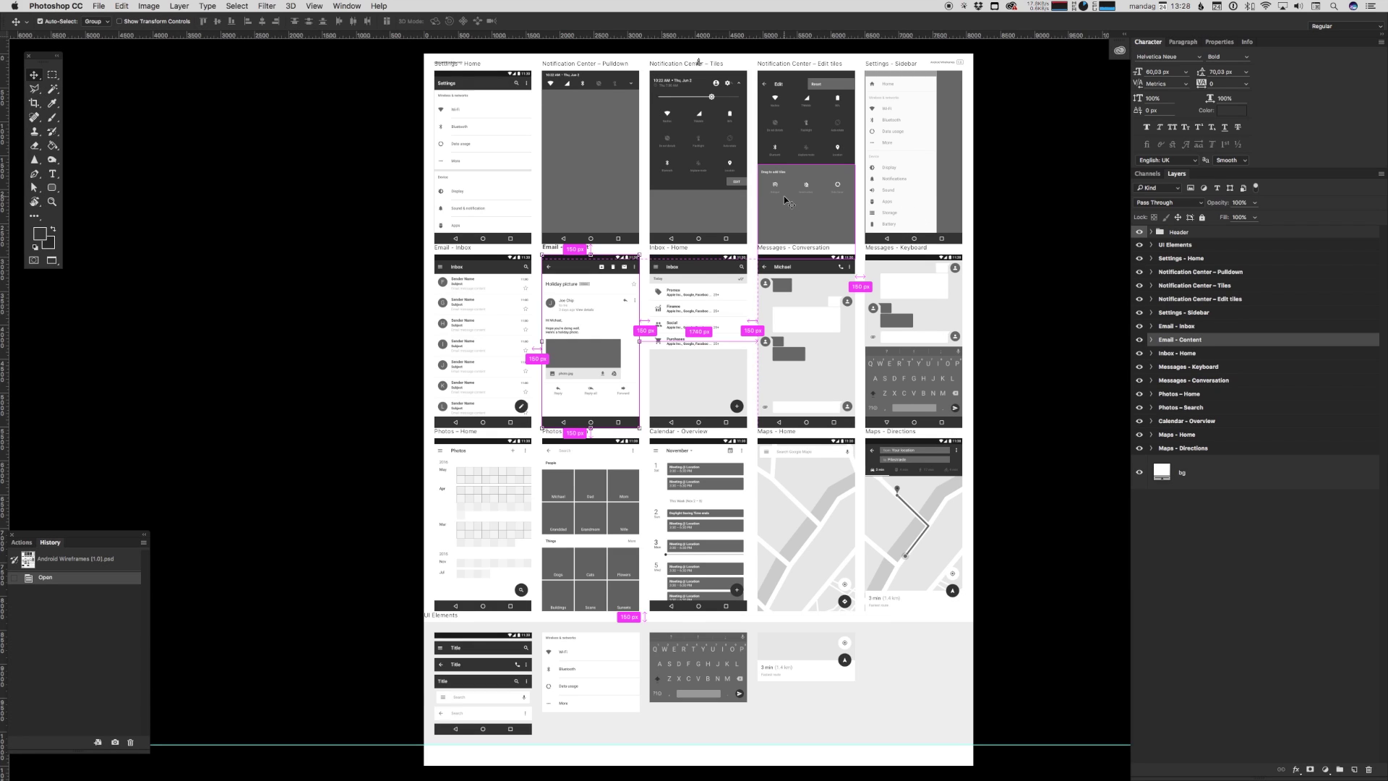
- Create a default new document and copy the Settings - Home artboard into Untitled-1
{"action": "key", "text": "super+n"}
{"action": "key", "text": "Return"}
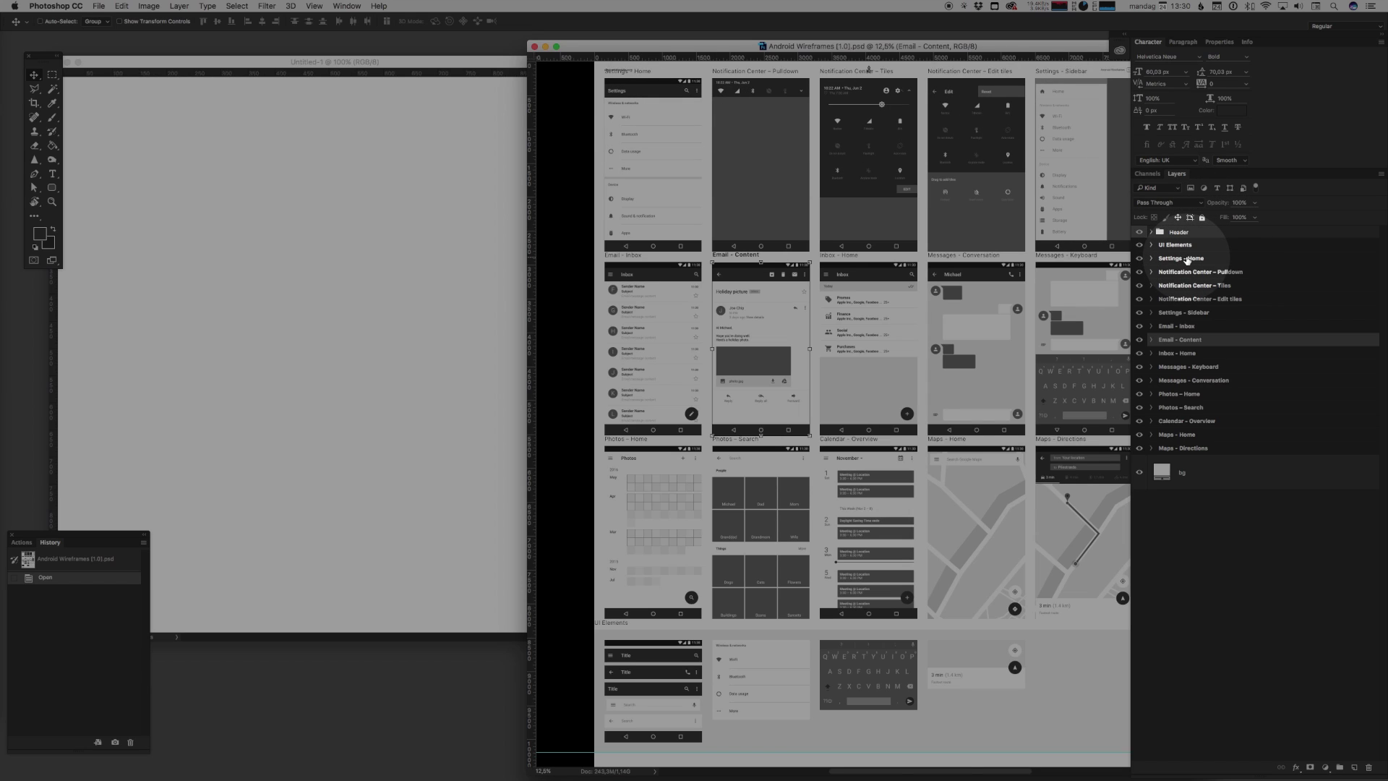
{"action": "left_click", "coordinate": [1186, 258]}
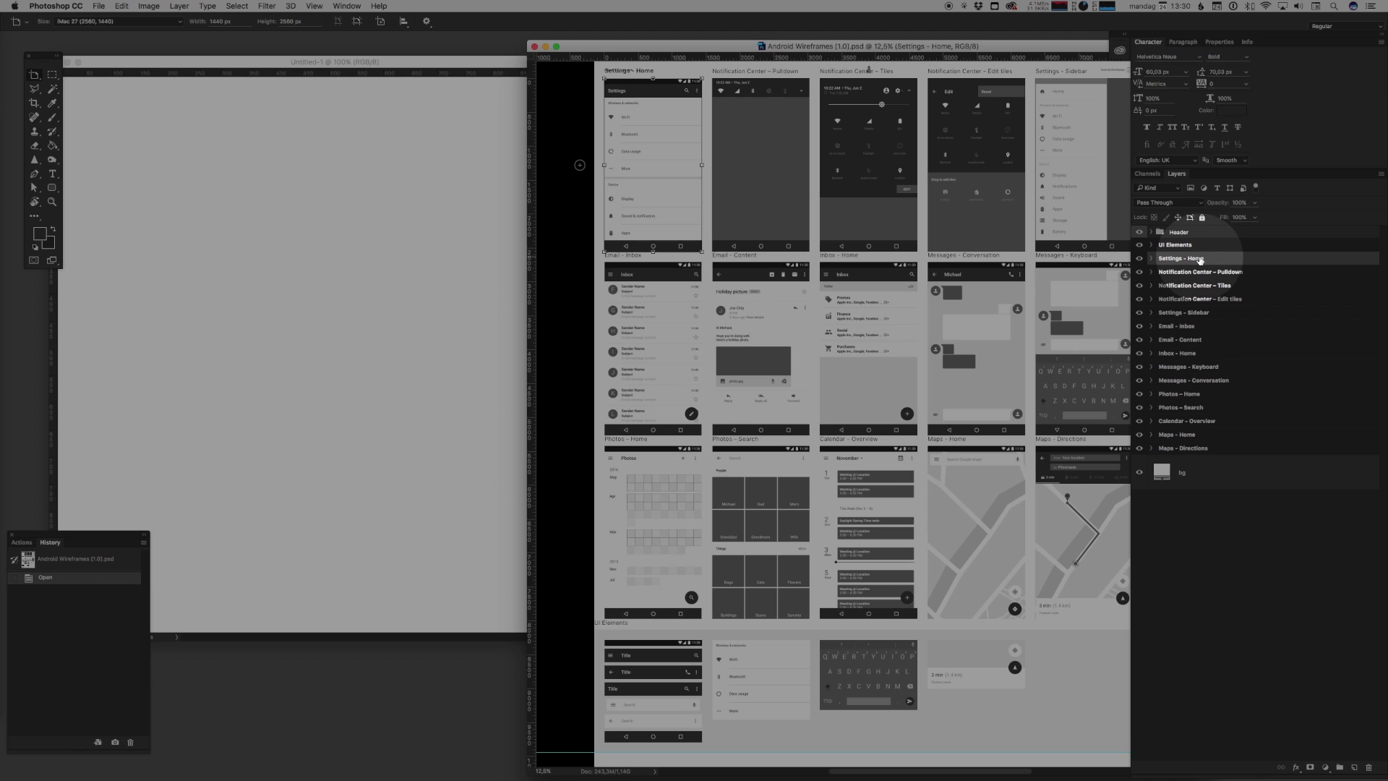
{"action": "left_click_drag", "start_coordinate": [1200, 260], "coordinate": [362, 300]}
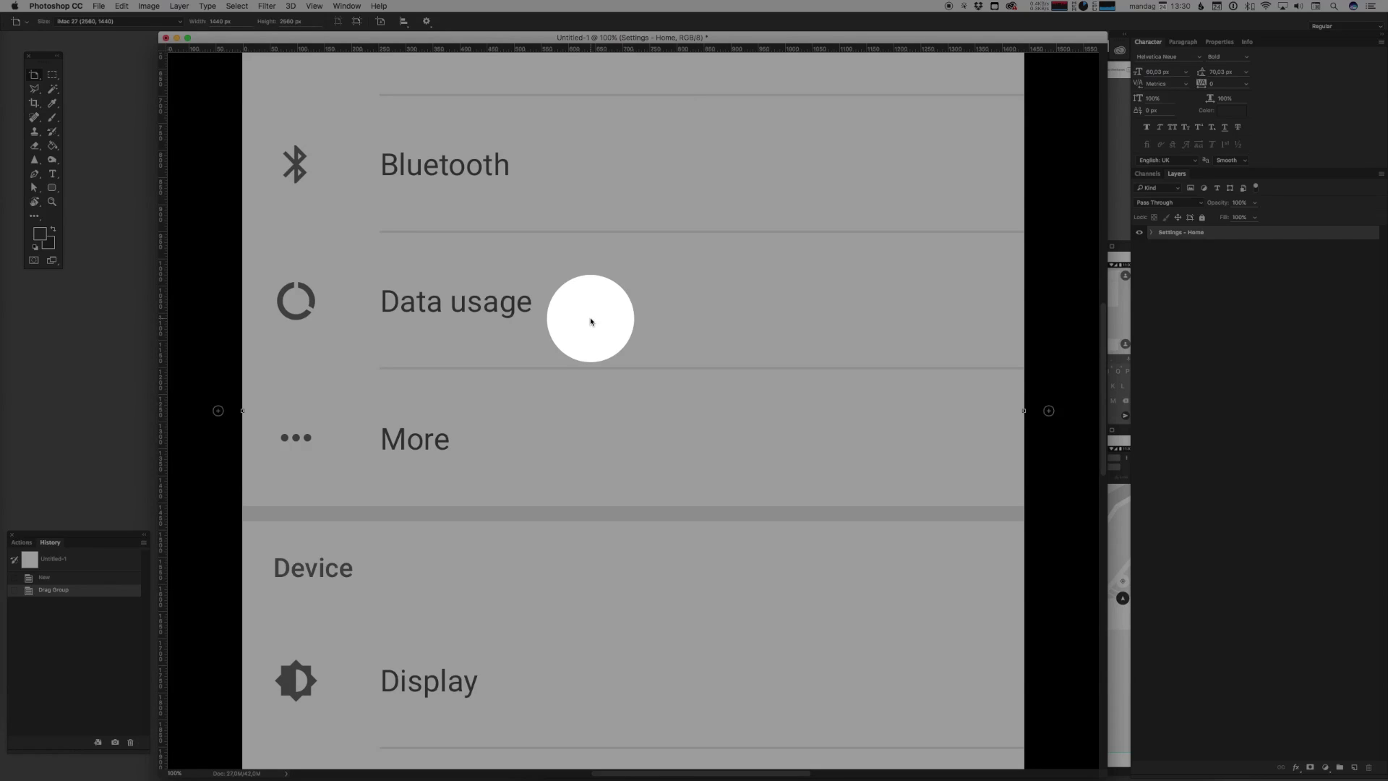
{"action": "key", "text": "super+minus"}
{"action": "key", "text": "super+minus"}
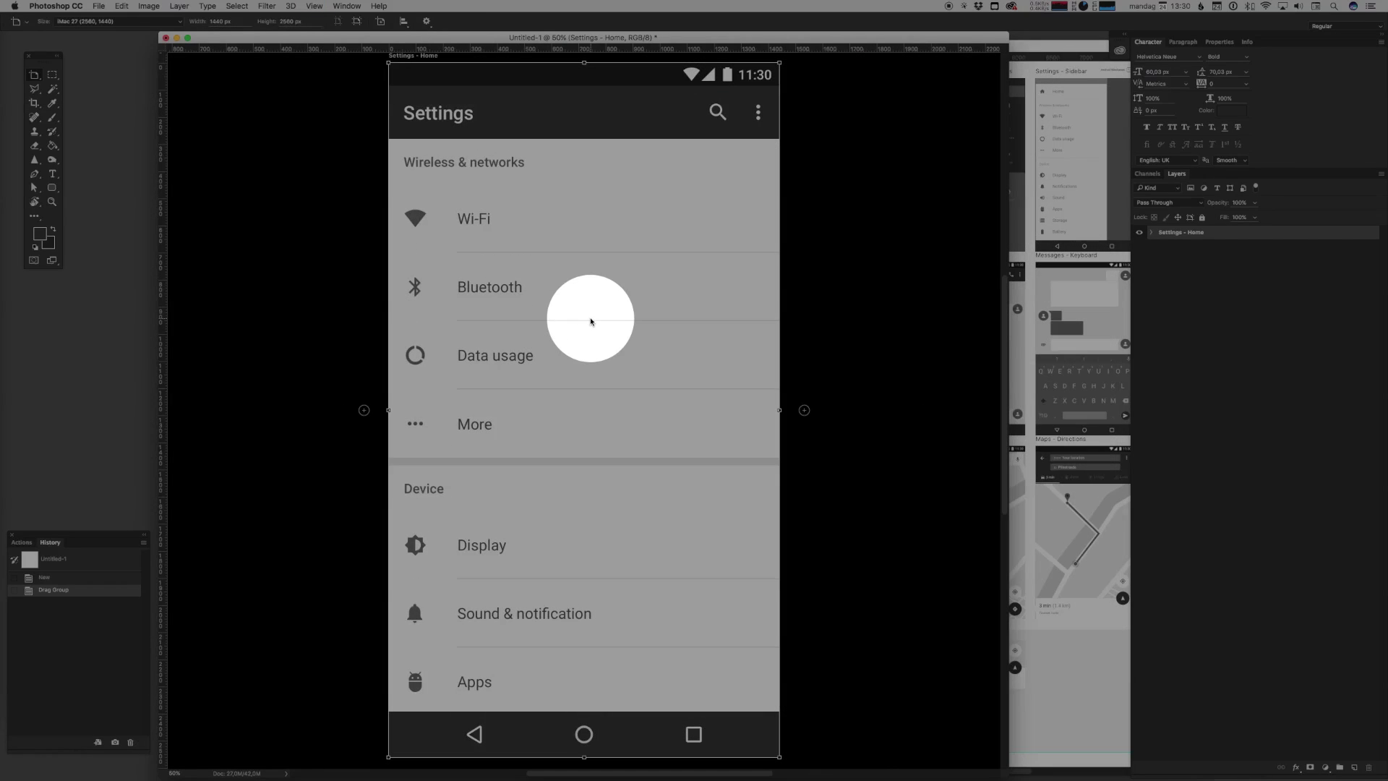
{"action": "key", "text": "super+minus"}
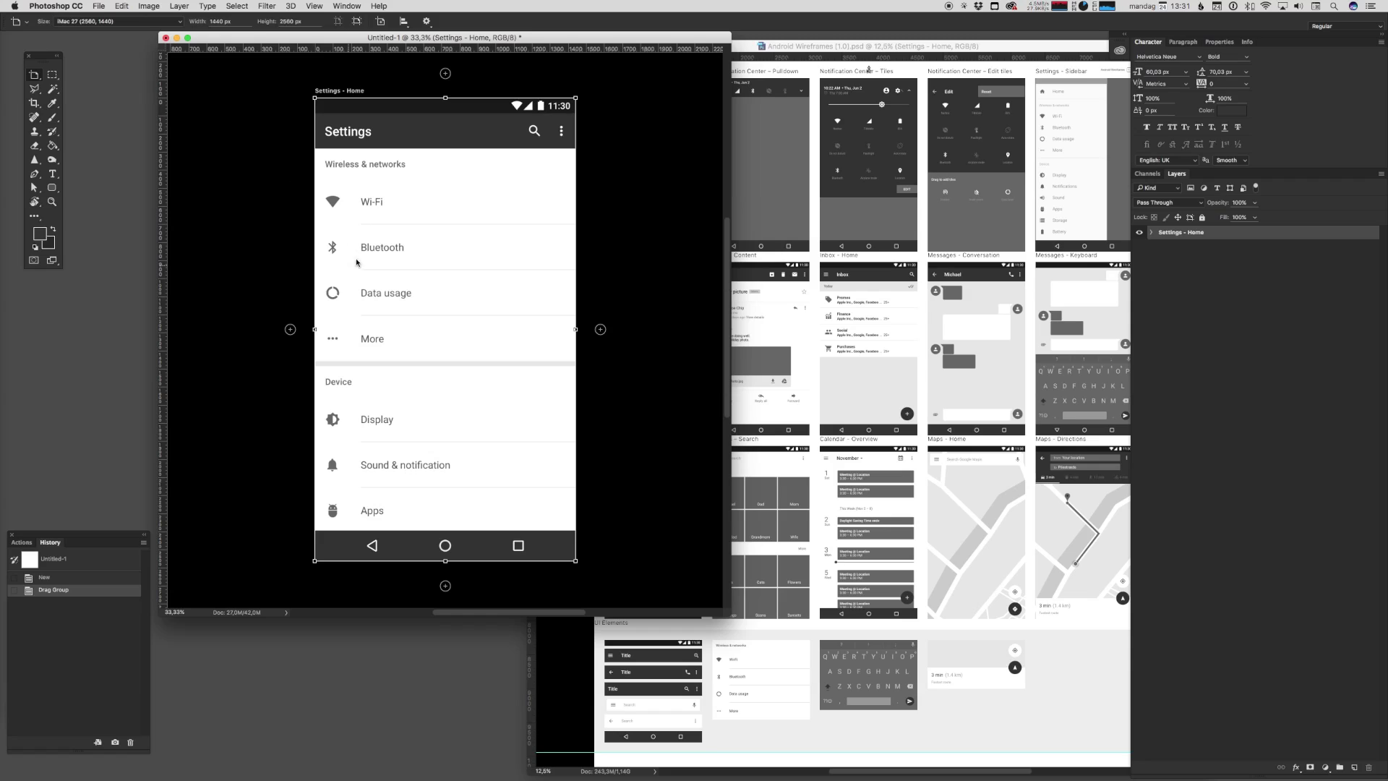
- Hide the settings List layer and retitle the header from 'Settings' to 'Ice Cream Finder'
{"action": "left_click", "coordinate": [1153, 233]}
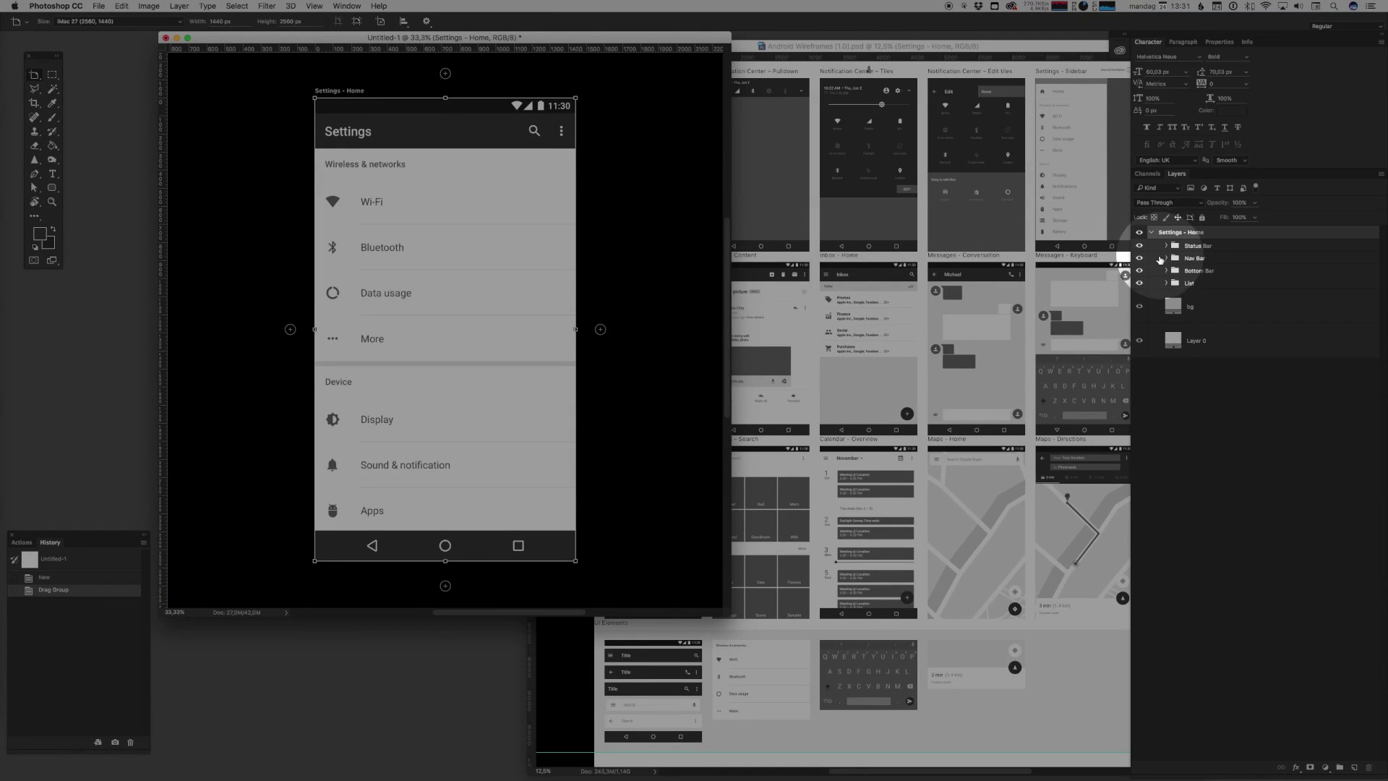
{"action": "left_click", "coordinate": [1140, 283]}
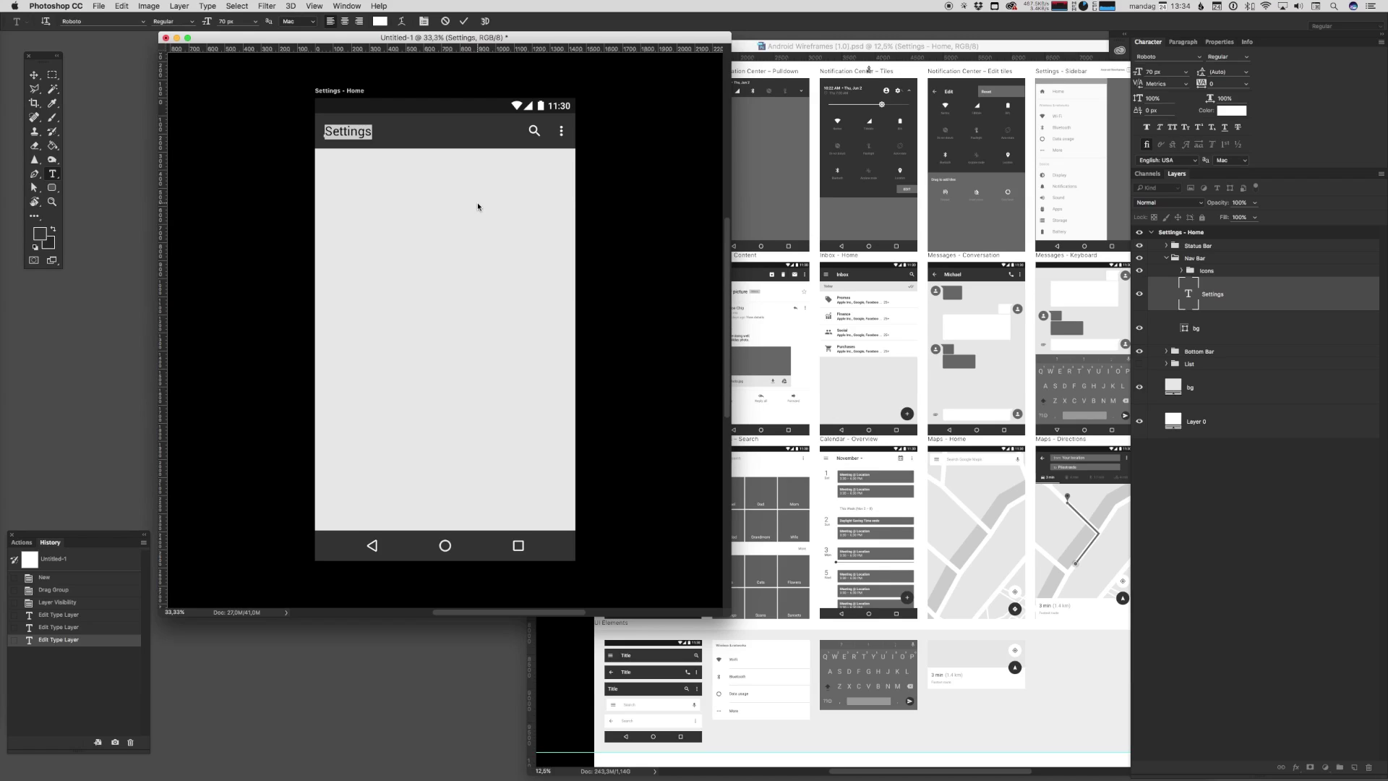
{"action": "type", "text": "Ice Cream Finder"}
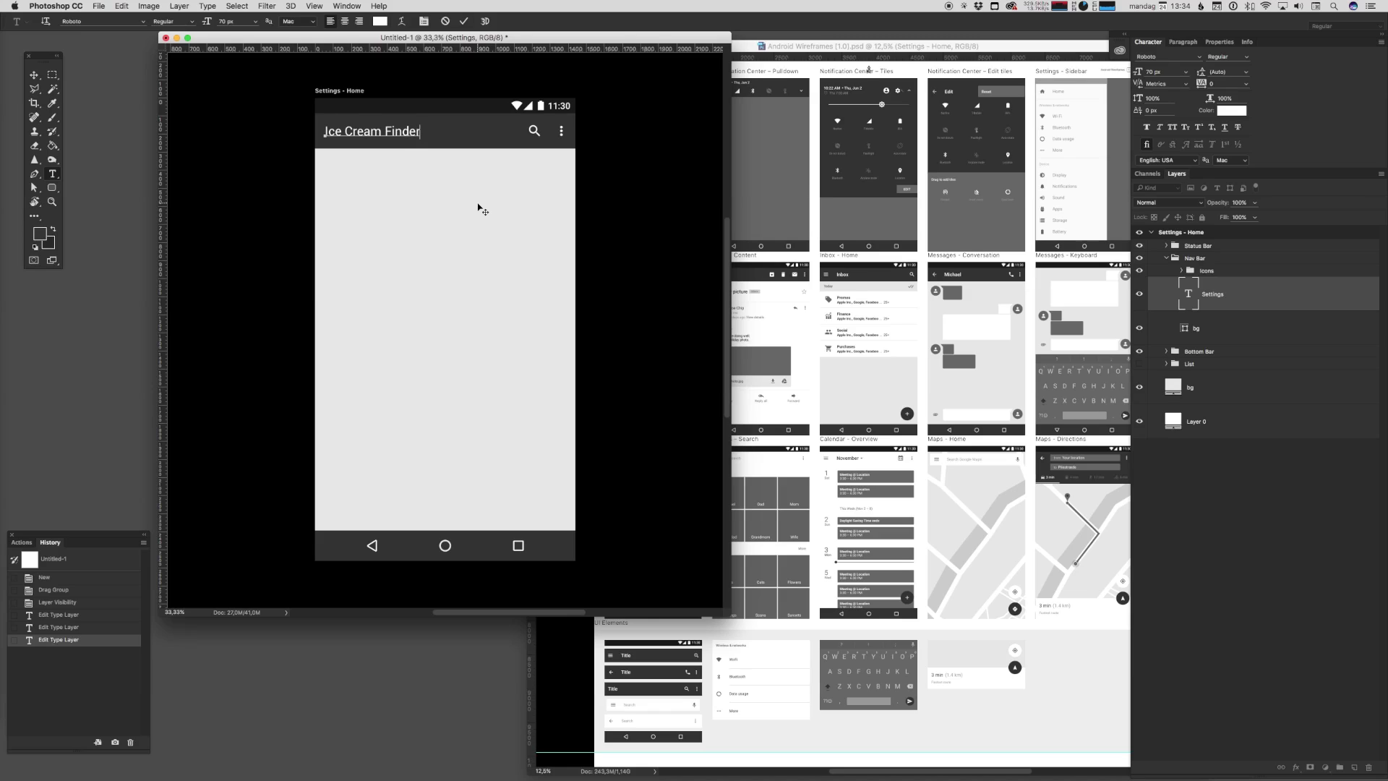
{"action": "left_click", "coordinate": [432, 227], "text": "super"}
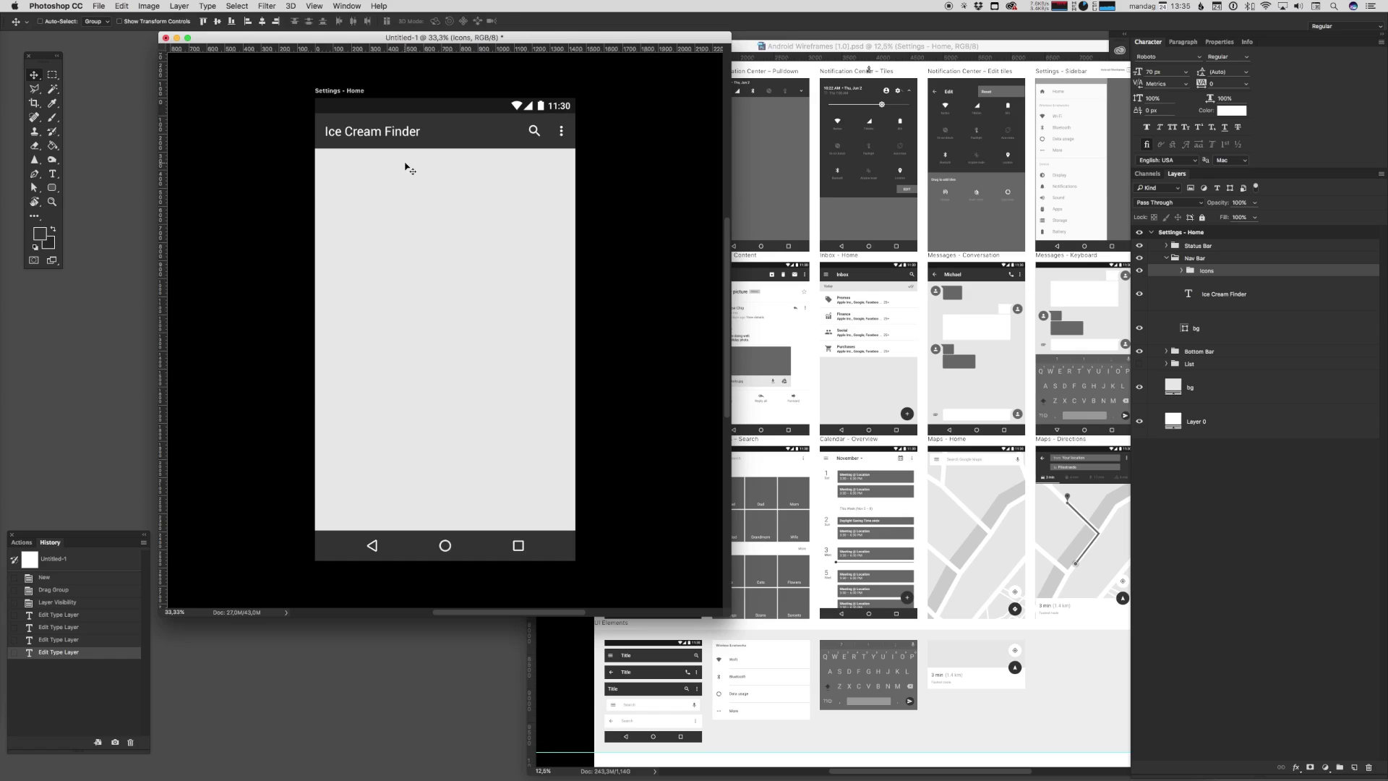
- Select the Map group of the Maps - Directions screen in Android Wireframes
{"action": "left_click", "coordinate": [902, 243]}
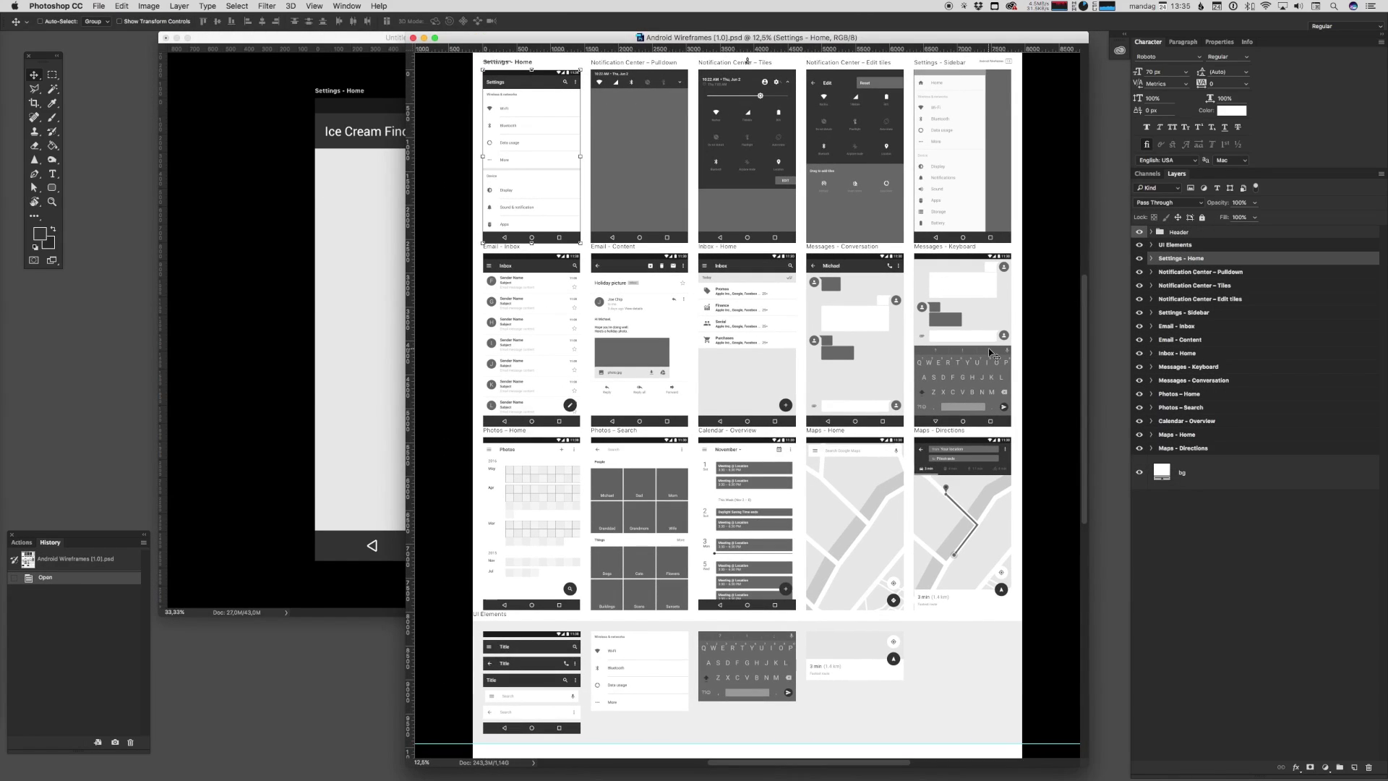
{"action": "key", "text": "super+plus"}
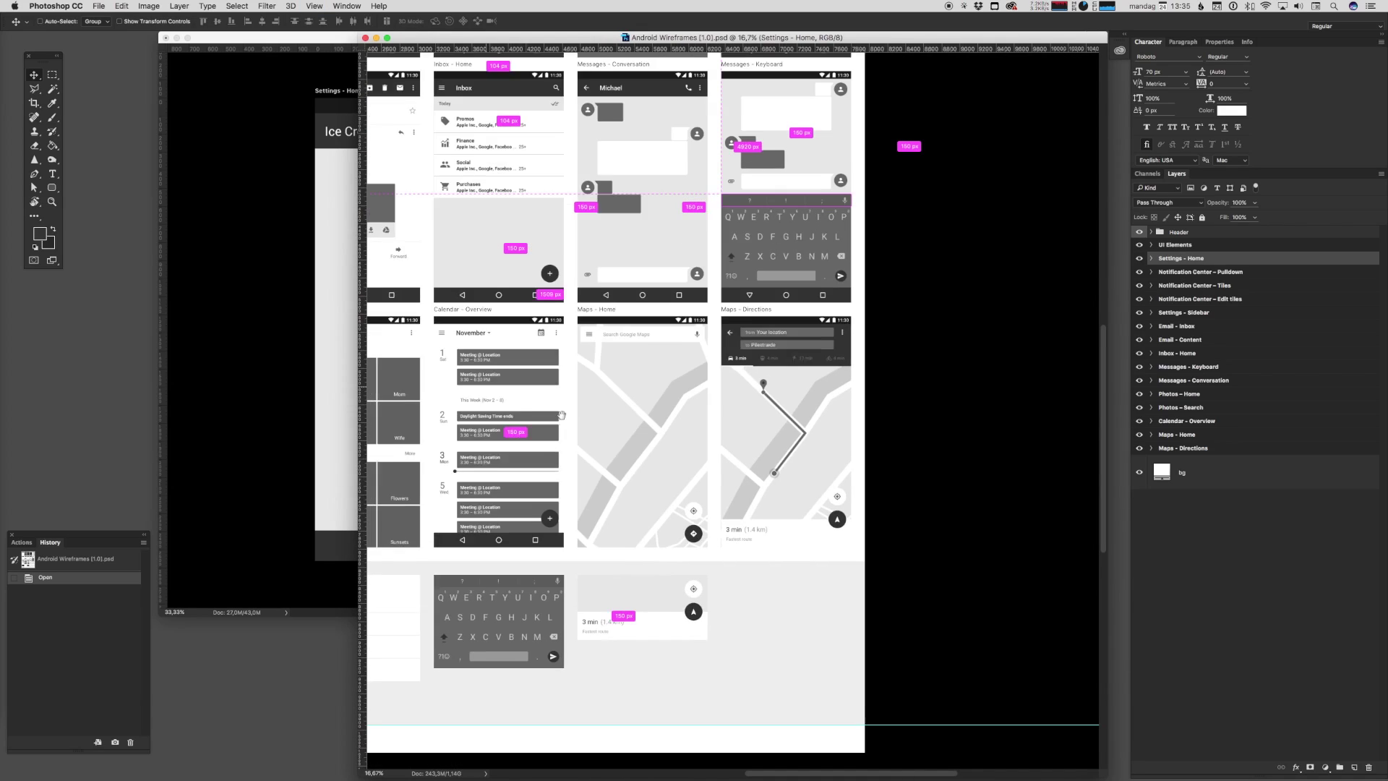
{"action": "scroll", "coordinate": [561, 415], "scroll_direction": "down", "scroll_amount": 1}
{"action": "scroll", "coordinate": [561, 415], "scroll_direction": "right", "scroll_amount": 1}
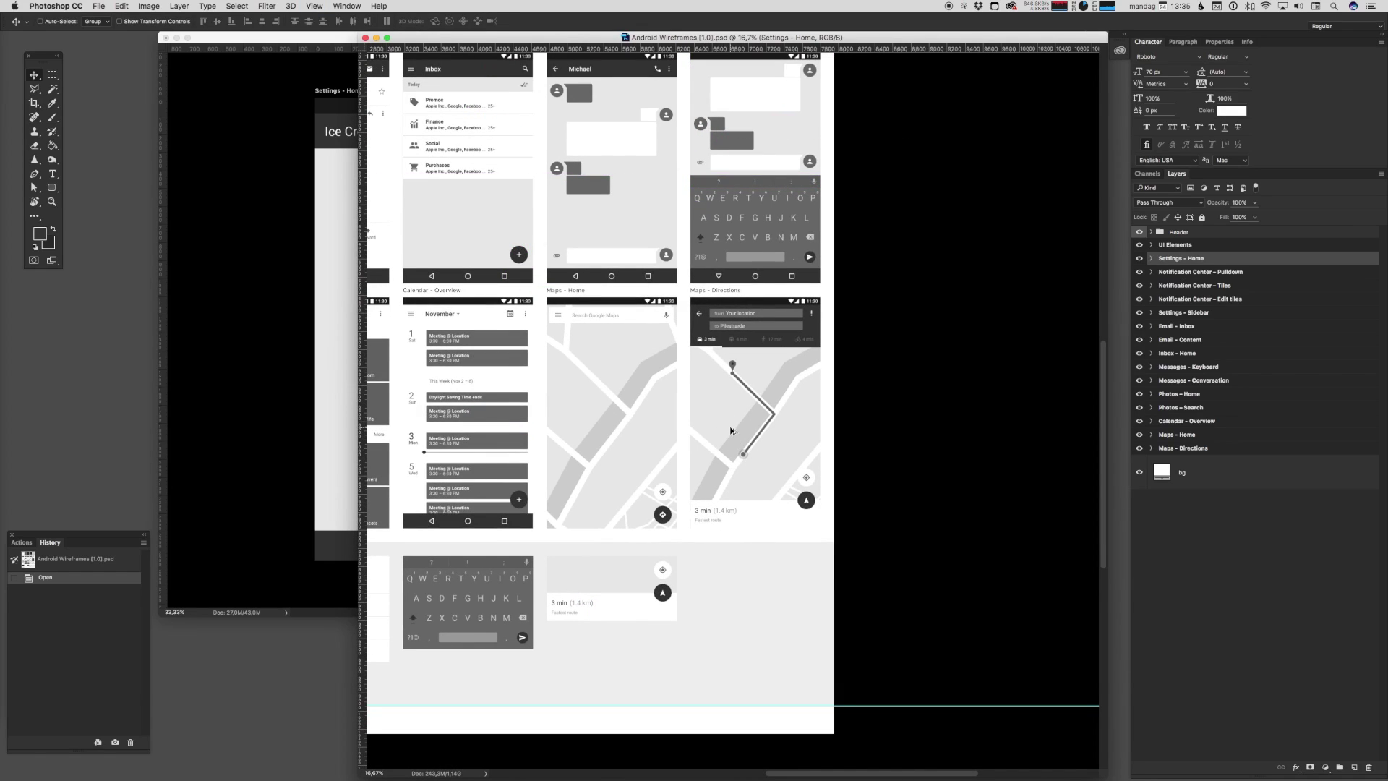
{"action": "left_click", "coordinate": [730, 431], "text": "super"}
{"action": "scroll", "coordinate": [1249, 549], "scroll_direction": "down", "scroll_amount": 1}
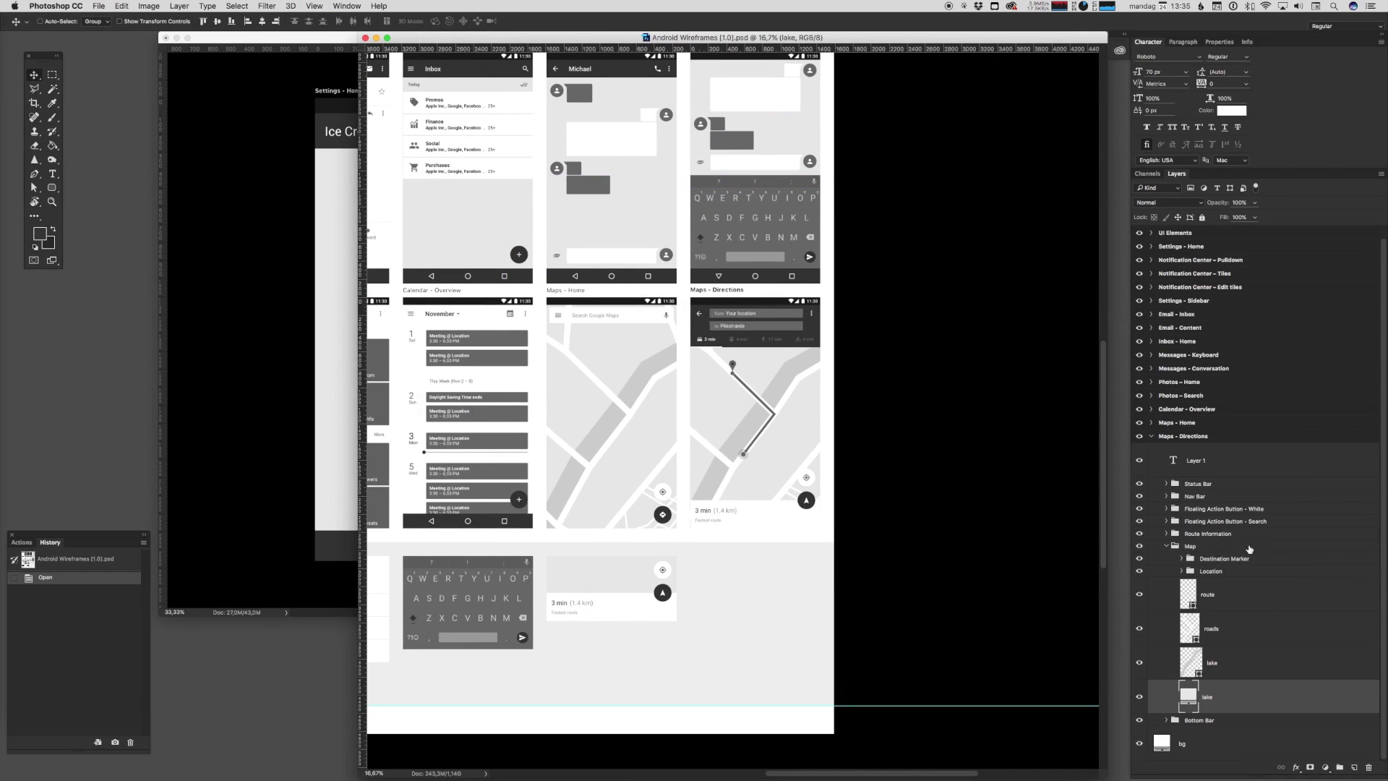
{"action": "left_click", "coordinate": [1194, 545]}
{"action": "left_click", "coordinate": [1166, 546]}
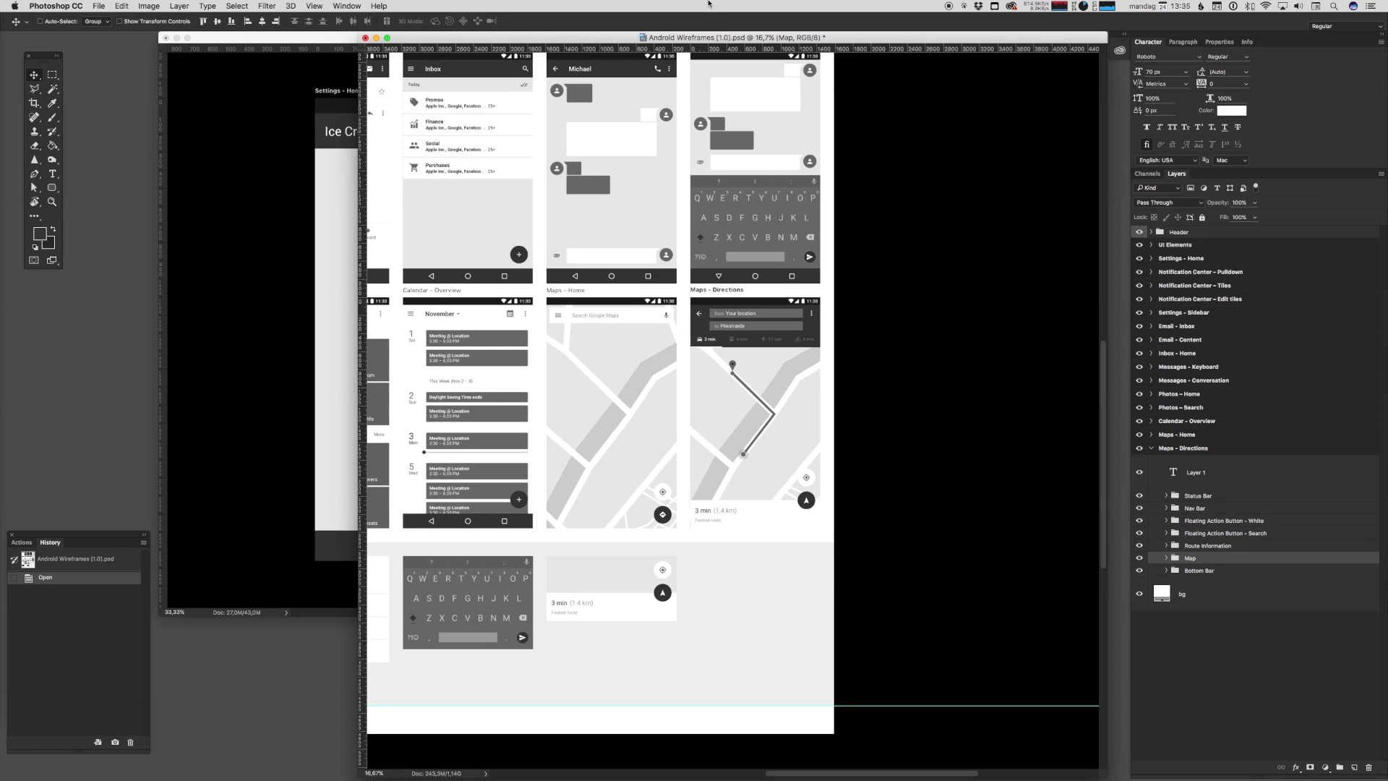
- Drag the Map group into the Ice Cream Finder screen in Untitled-1
{"action": "left_click_drag", "start_coordinate": [702, 41], "coordinate": [946, 60]}
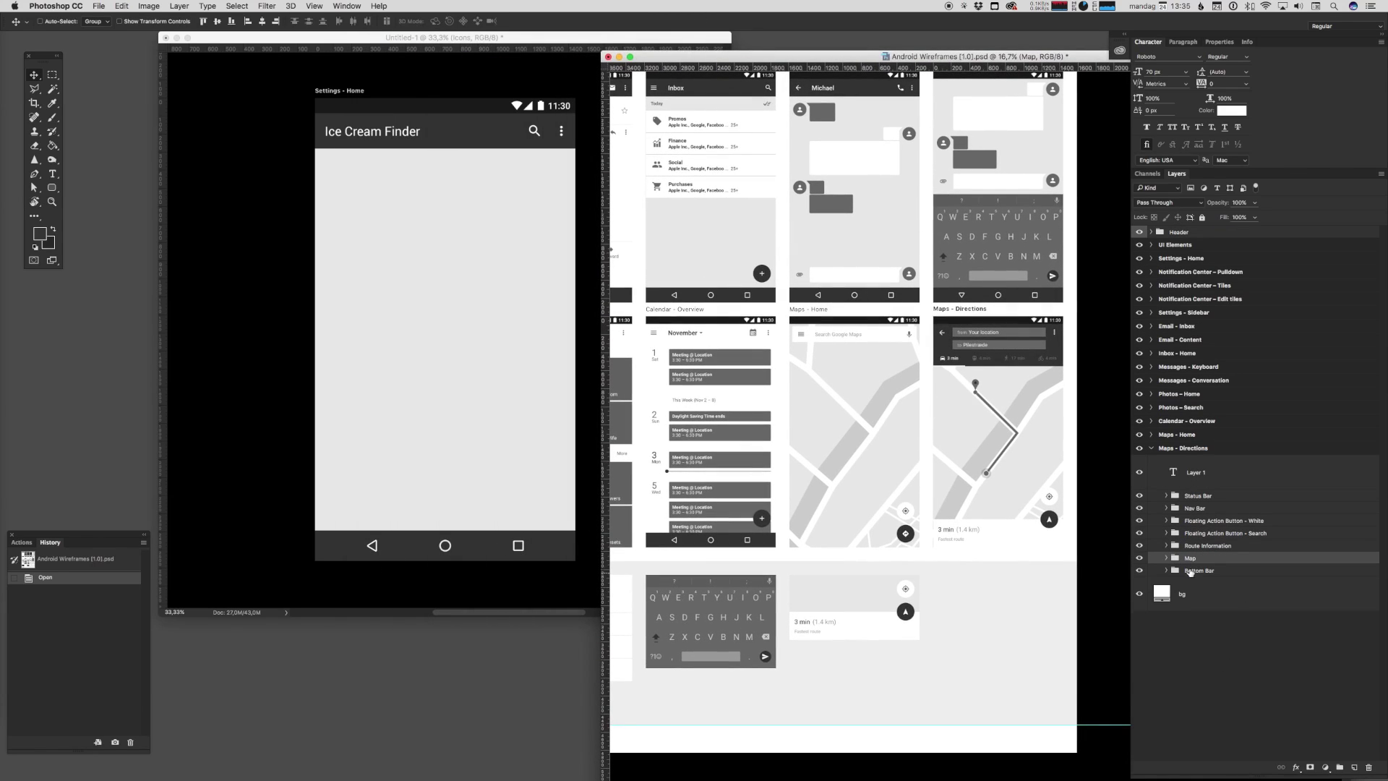
{"action": "left_click_drag", "start_coordinate": [1197, 559], "coordinate": [437, 326]}
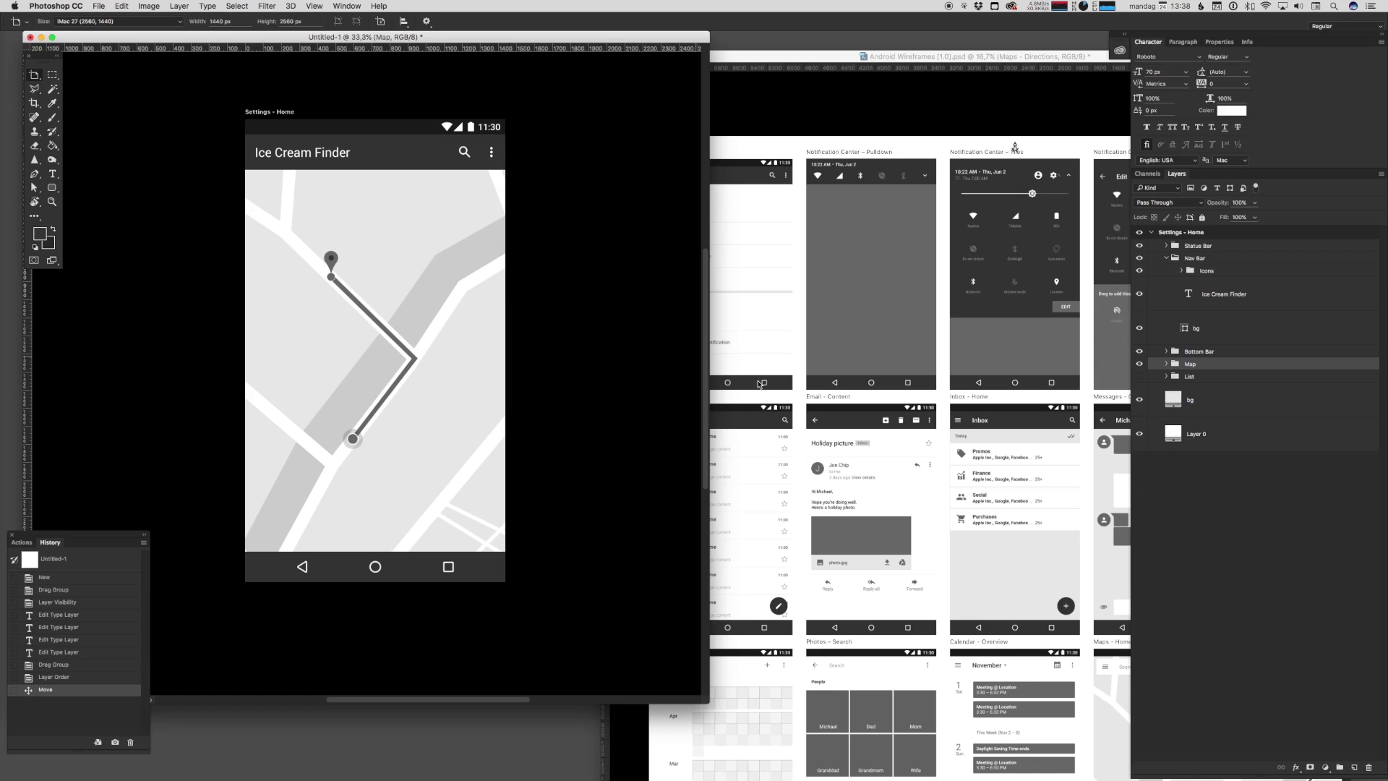
{"action": "left_click", "coordinate": [896, 417]}
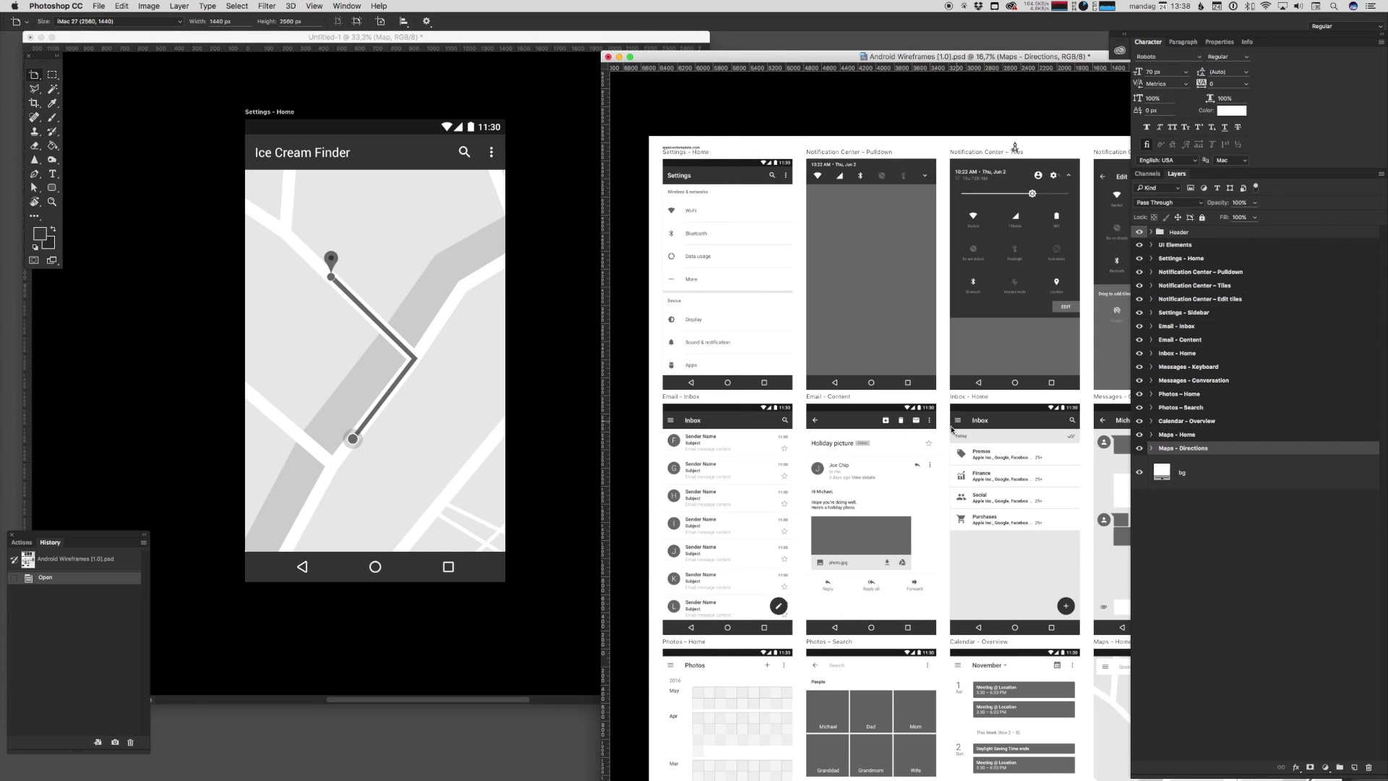
{"action": "left_click", "coordinate": [373, 276]}
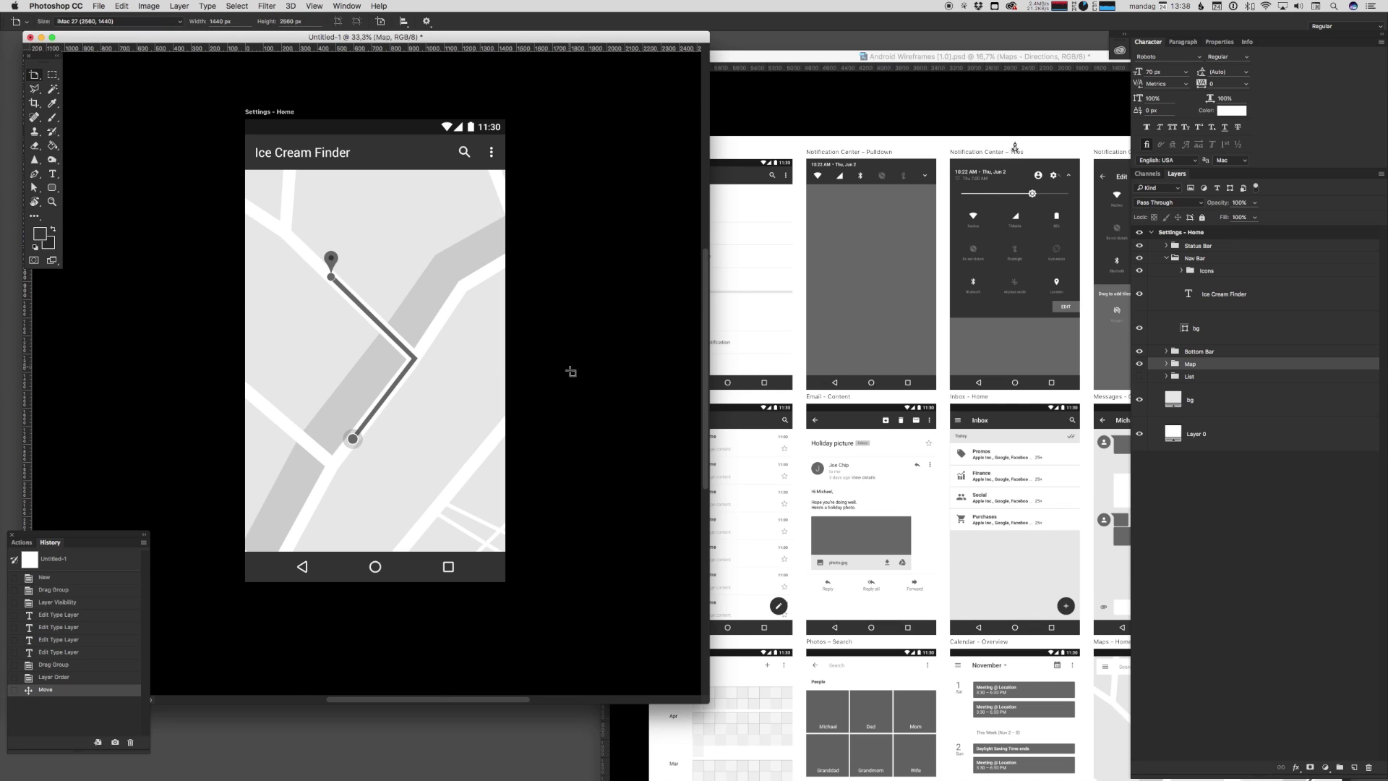
{"action": "left_click", "coordinate": [873, 292]}
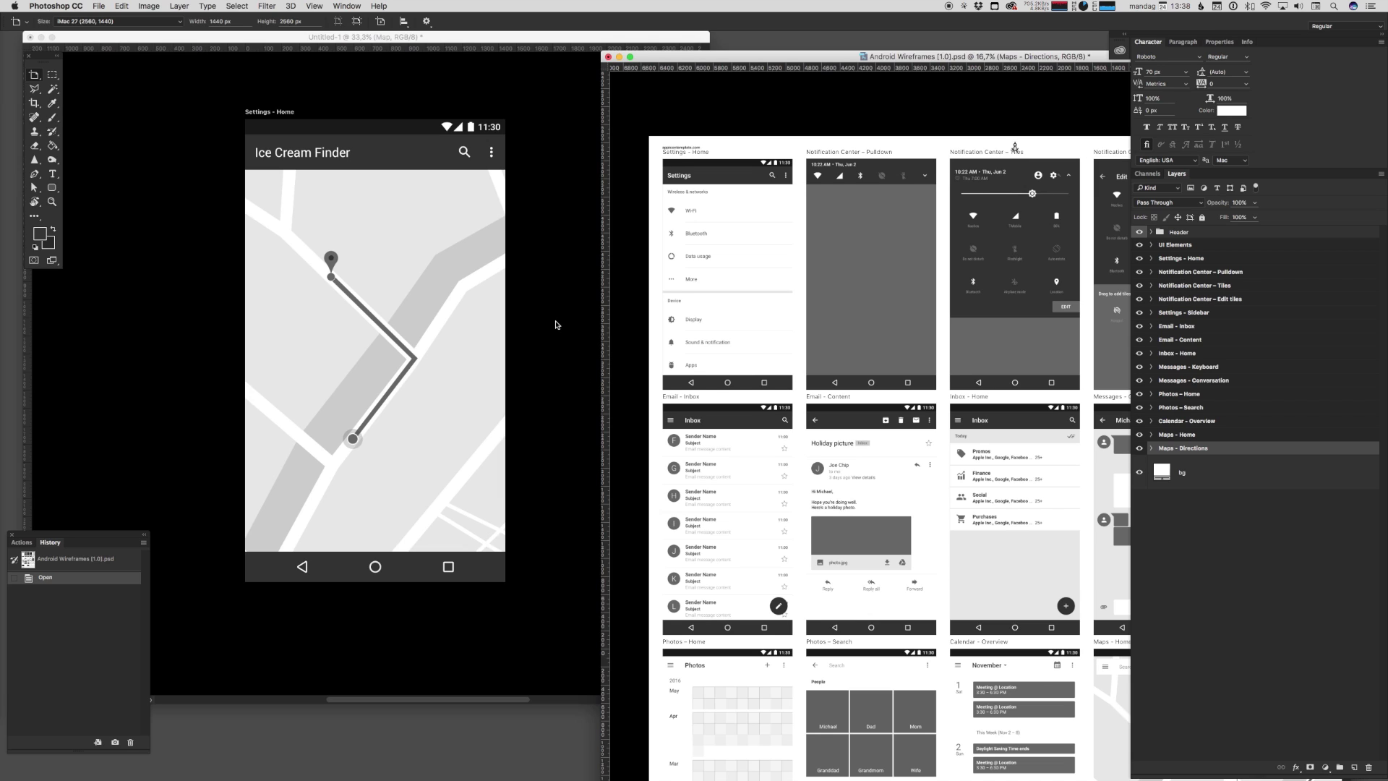
{"action": "left_click", "coordinate": [556, 322]}
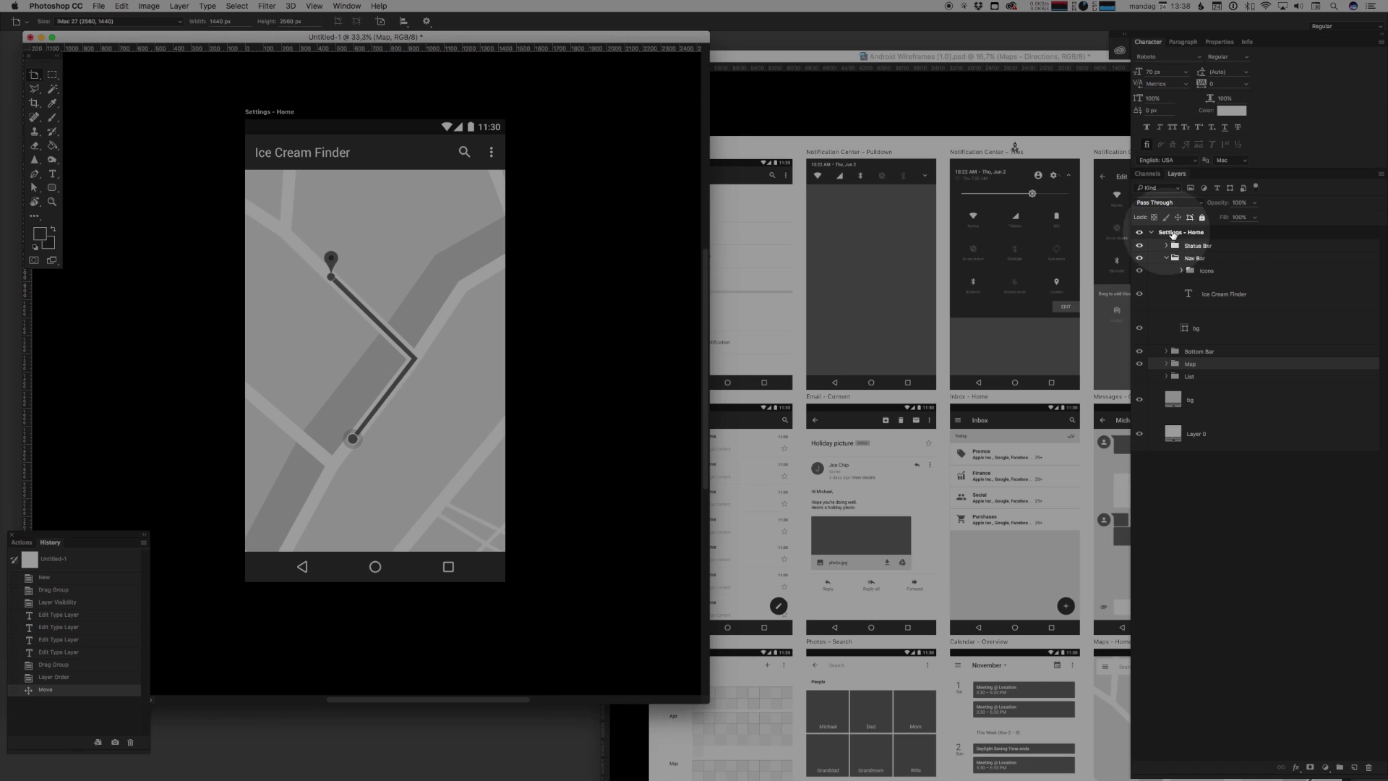
- Add a blank Artboard 1 to the right of Settings - Home, with both in view
{"action": "left_click", "coordinate": [1177, 232]}
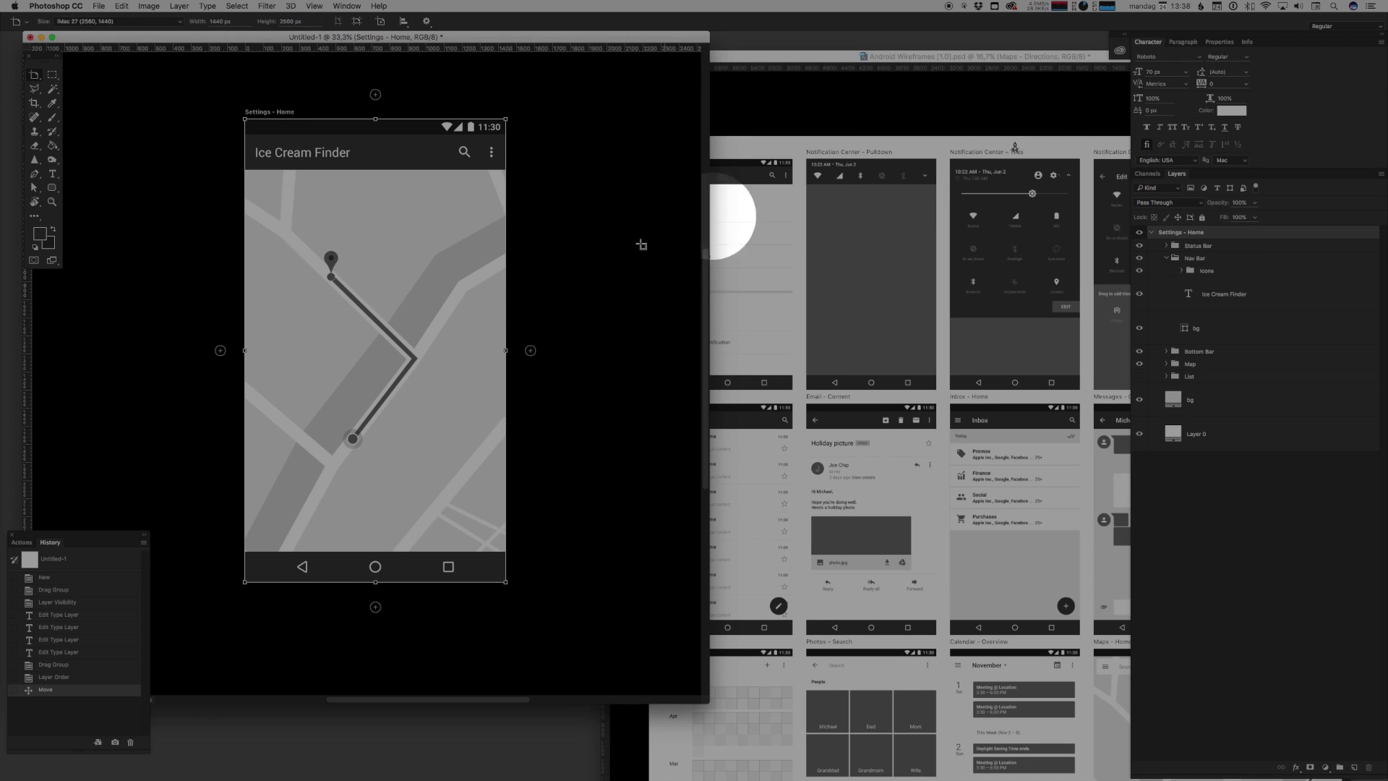
{"action": "left_click", "coordinate": [530, 351]}
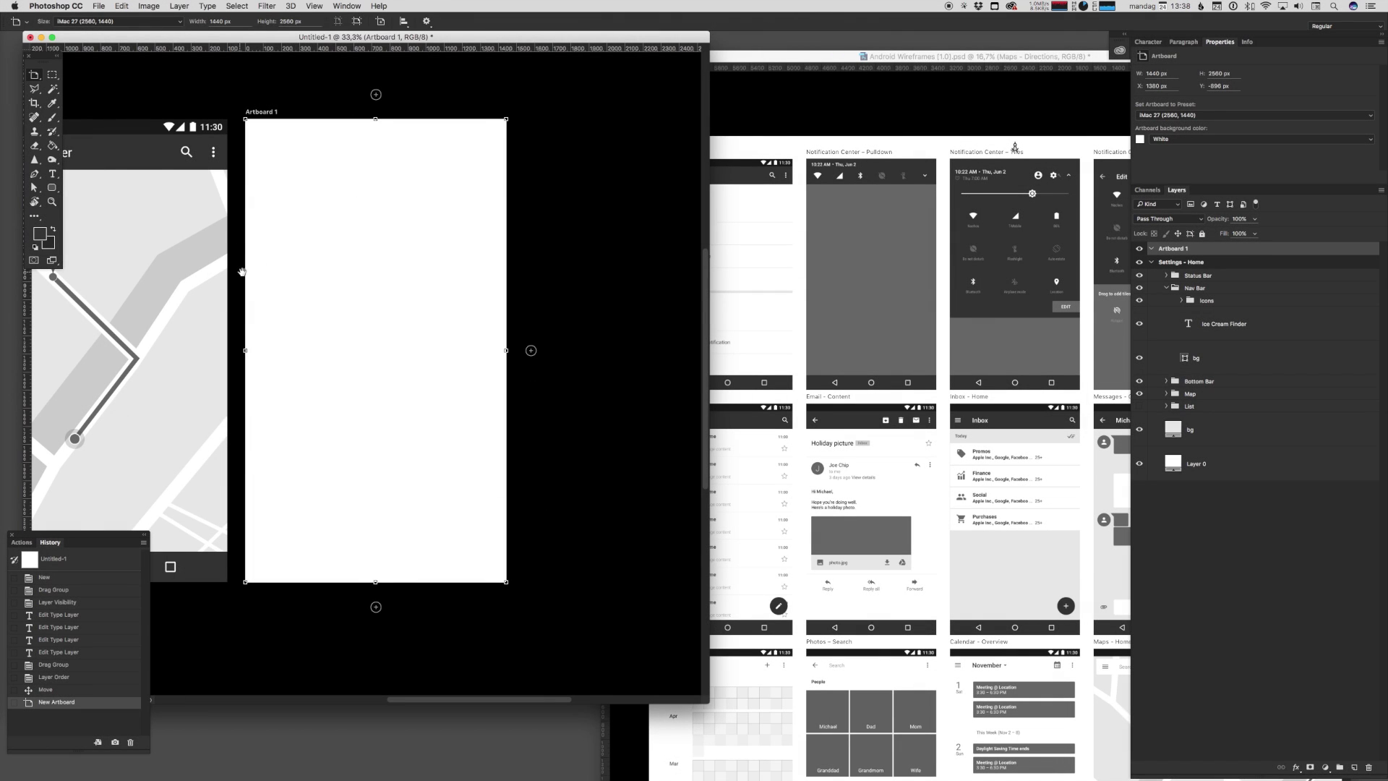
{"action": "left_click_drag", "start_coordinate": [242, 272], "coordinate": [384, 253]}
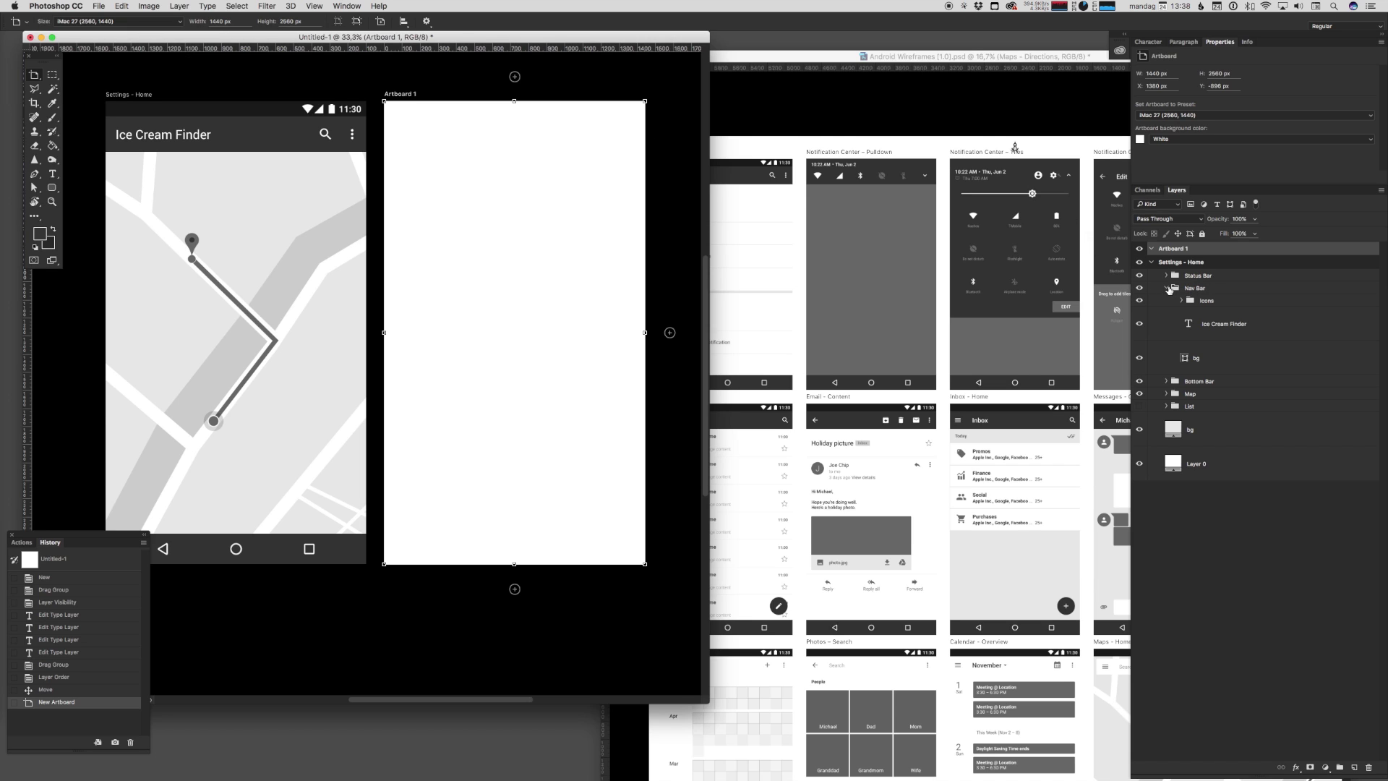
- Alt-copy the Status Bar, Nav Bar and Bottom Bar into Artboard 1, then bring Android Wireframes forward
{"action": "left_click", "coordinate": [1167, 288]}
{"action": "left_click", "coordinate": [1197, 288]}
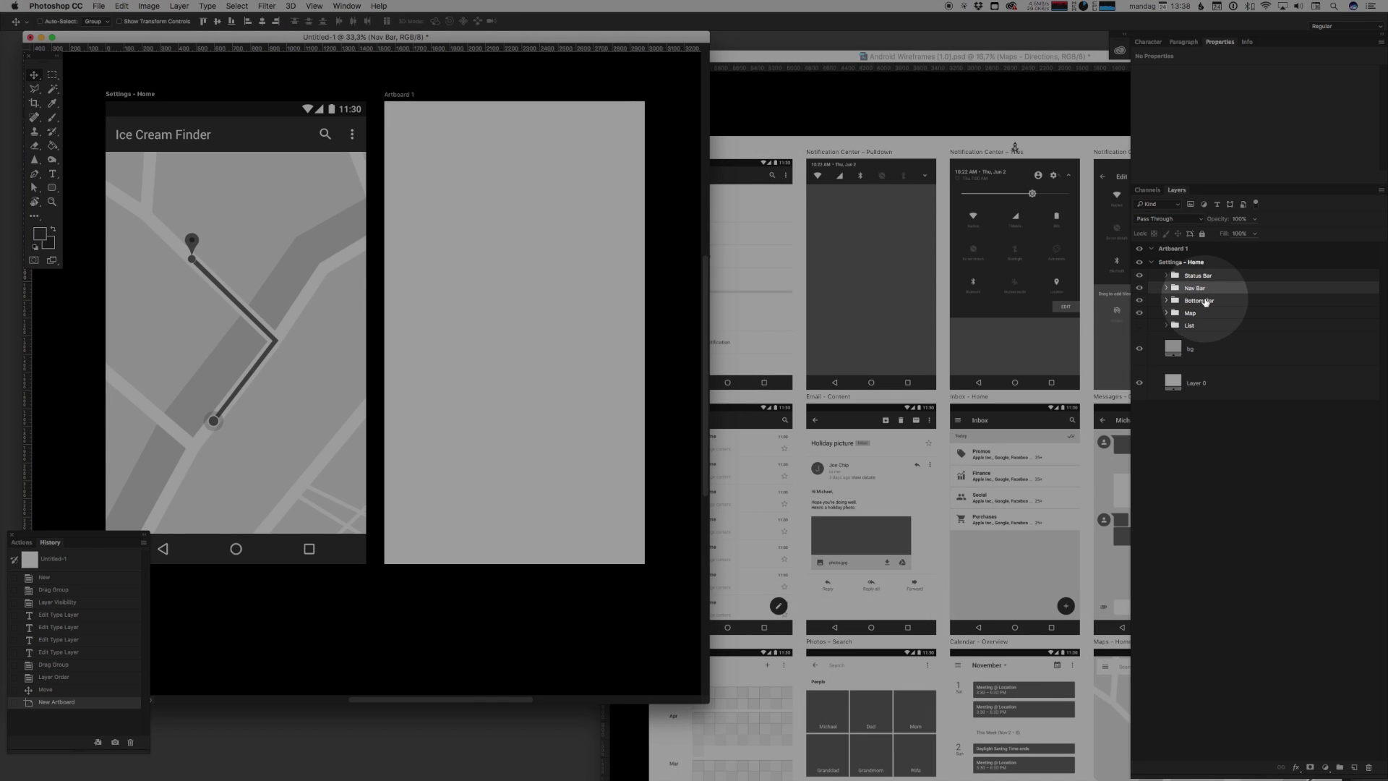
{"action": "left_click", "coordinate": [1205, 300], "text": "shift"}
{"action": "left_click", "coordinate": [1198, 277], "text": "shift"}
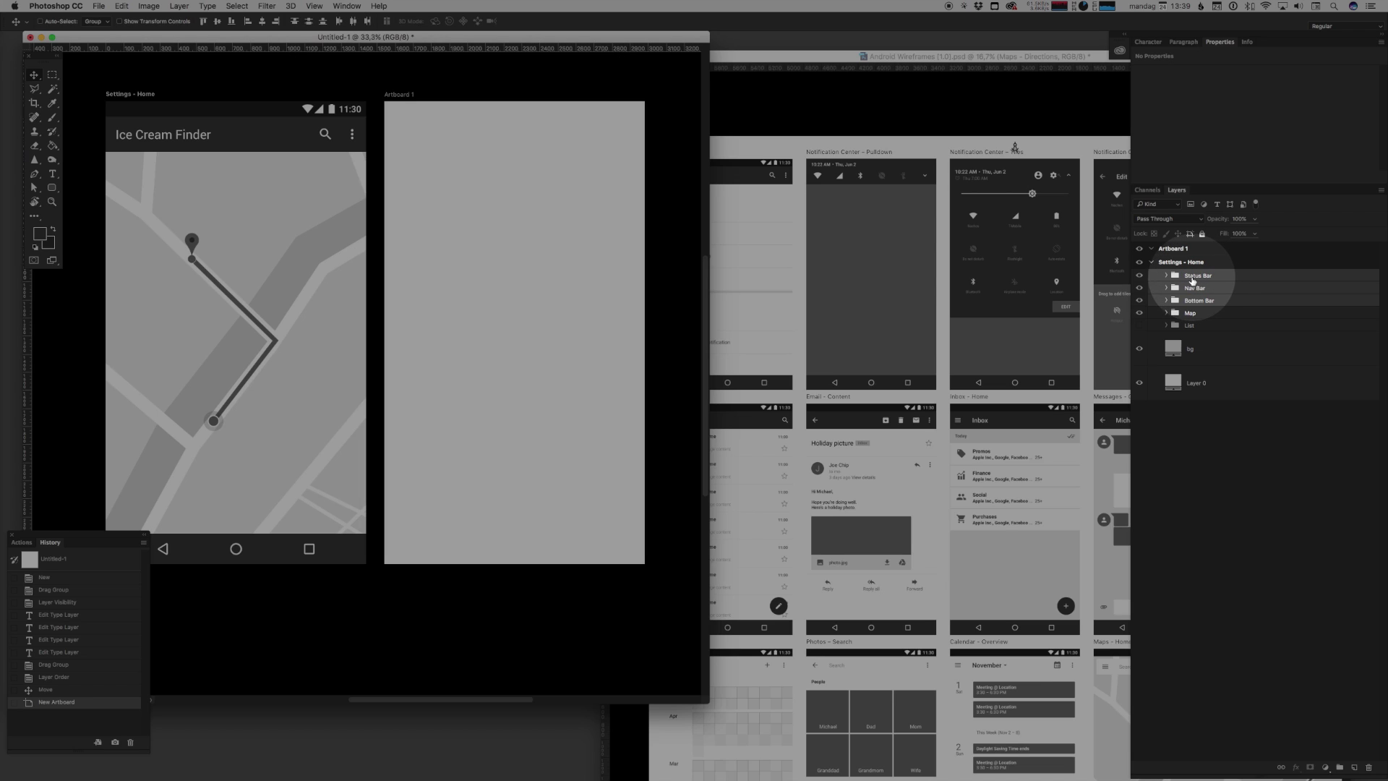
{"action": "left_click_drag", "start_coordinate": [1194, 279], "coordinate": [1174, 250]}
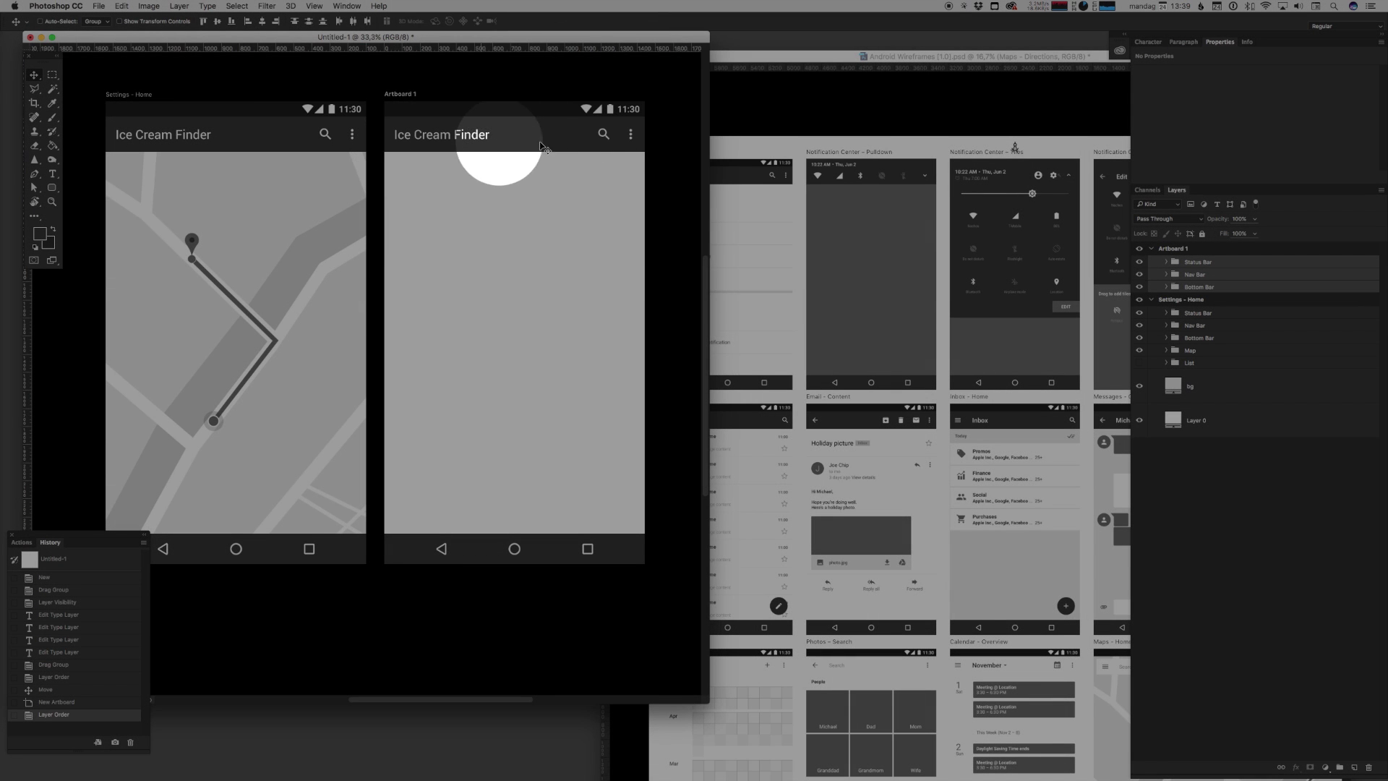
{"action": "left_click_drag", "start_coordinate": [533, 521], "coordinate": [624, 139]}
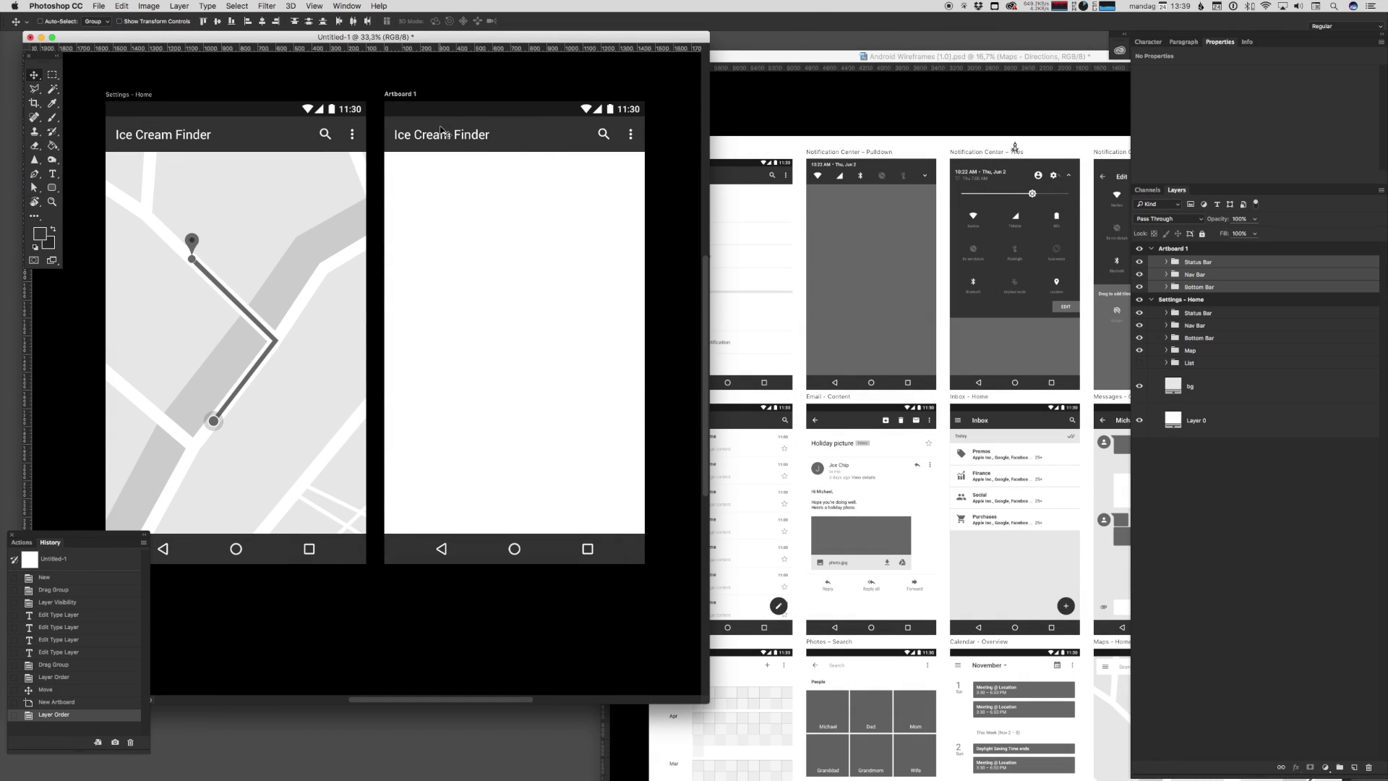
{"action": "left_click", "coordinate": [777, 57]}
{"action": "left_click_drag", "start_coordinate": [779, 56], "coordinate": [562, 42]}
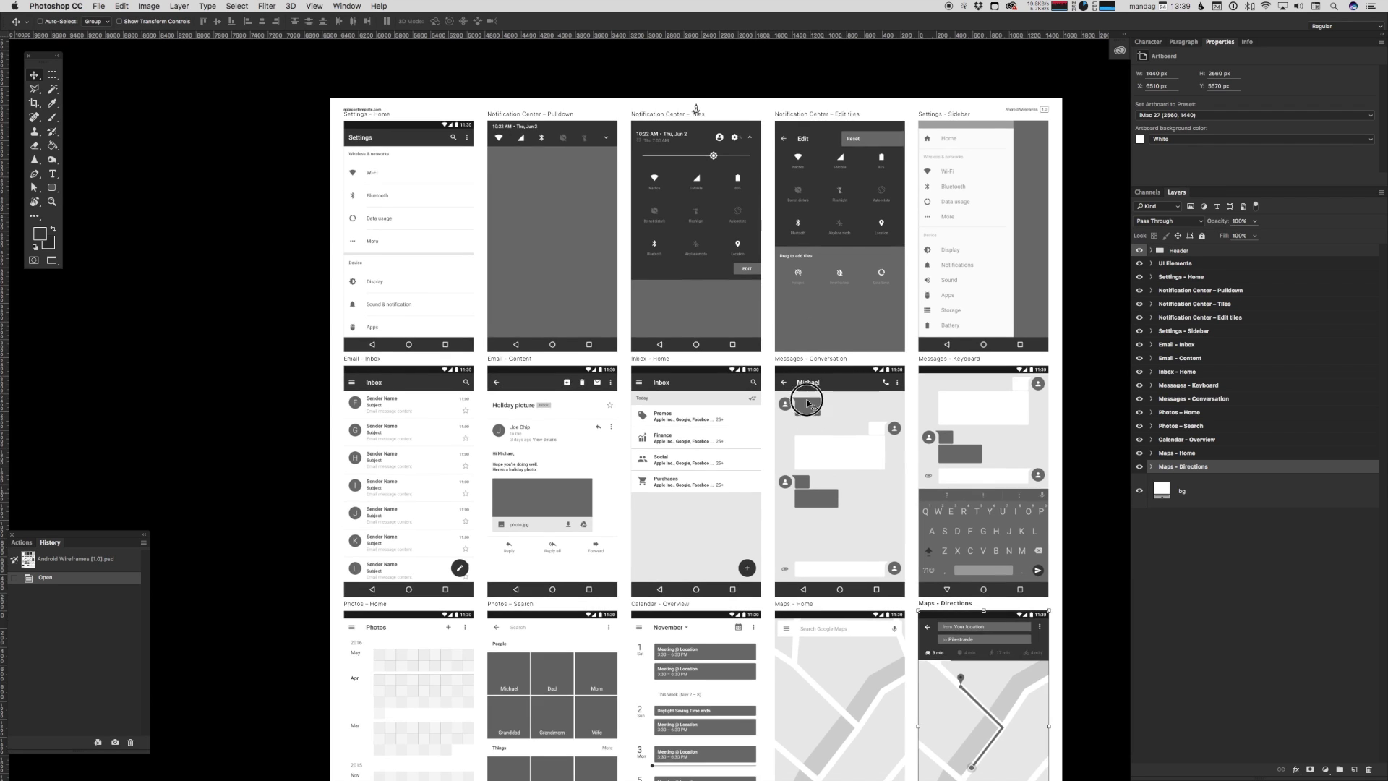
- Zoom out Android Wireframes to show every screen artboard plus the UI Elements row
{"action": "scroll", "coordinate": [755, 342], "scroll_direction": "down", "scroll_amount": 5}
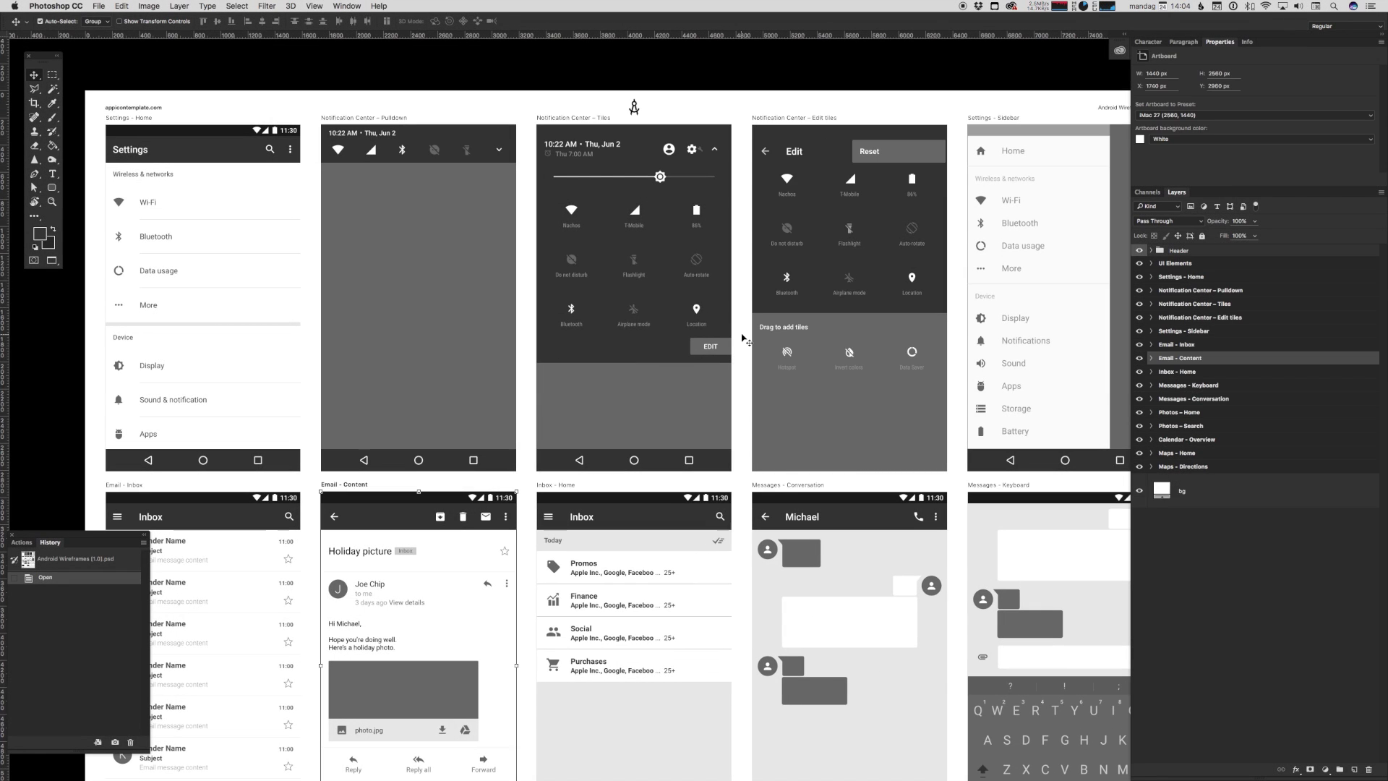
{"action": "key", "text": "super+minus"}
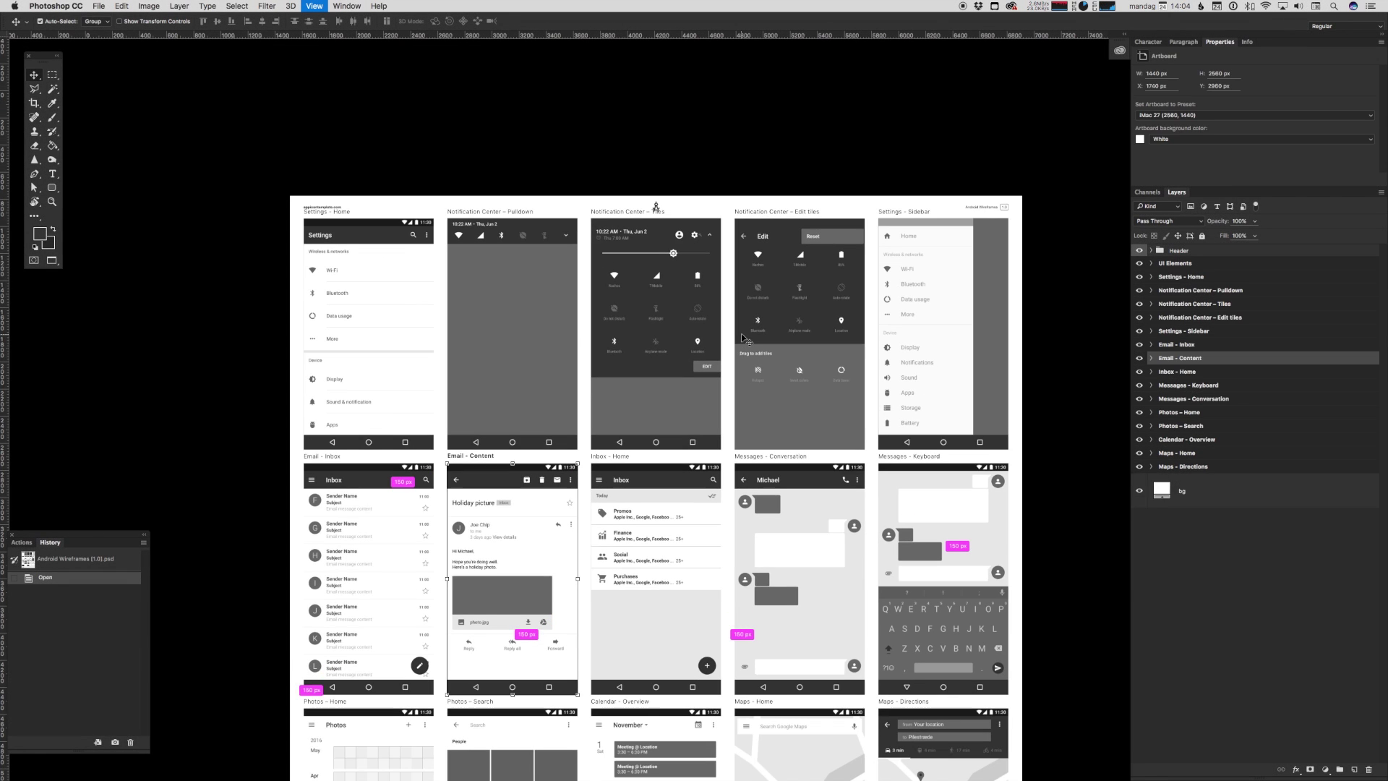
{"action": "scroll", "coordinate": [831, 347], "scroll_direction": "down", "scroll_amount": 3}
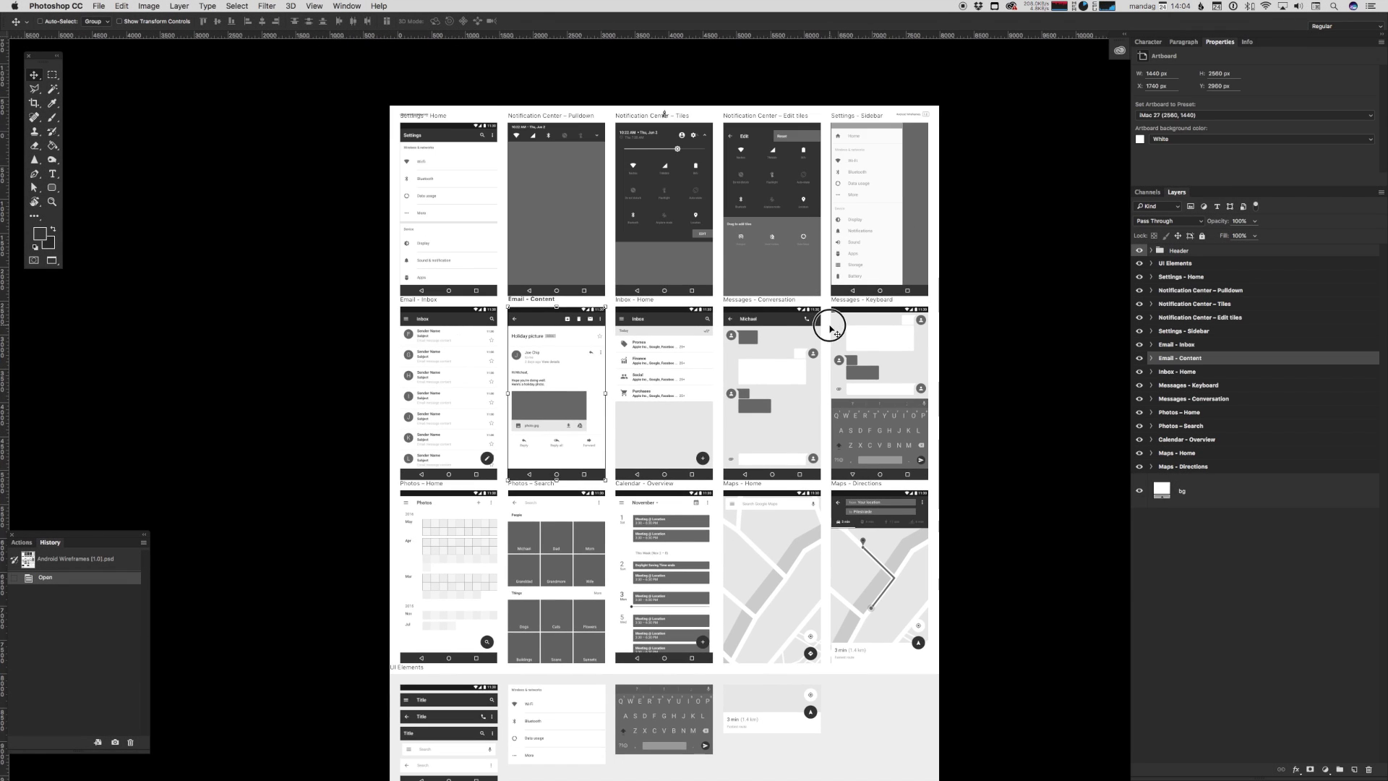